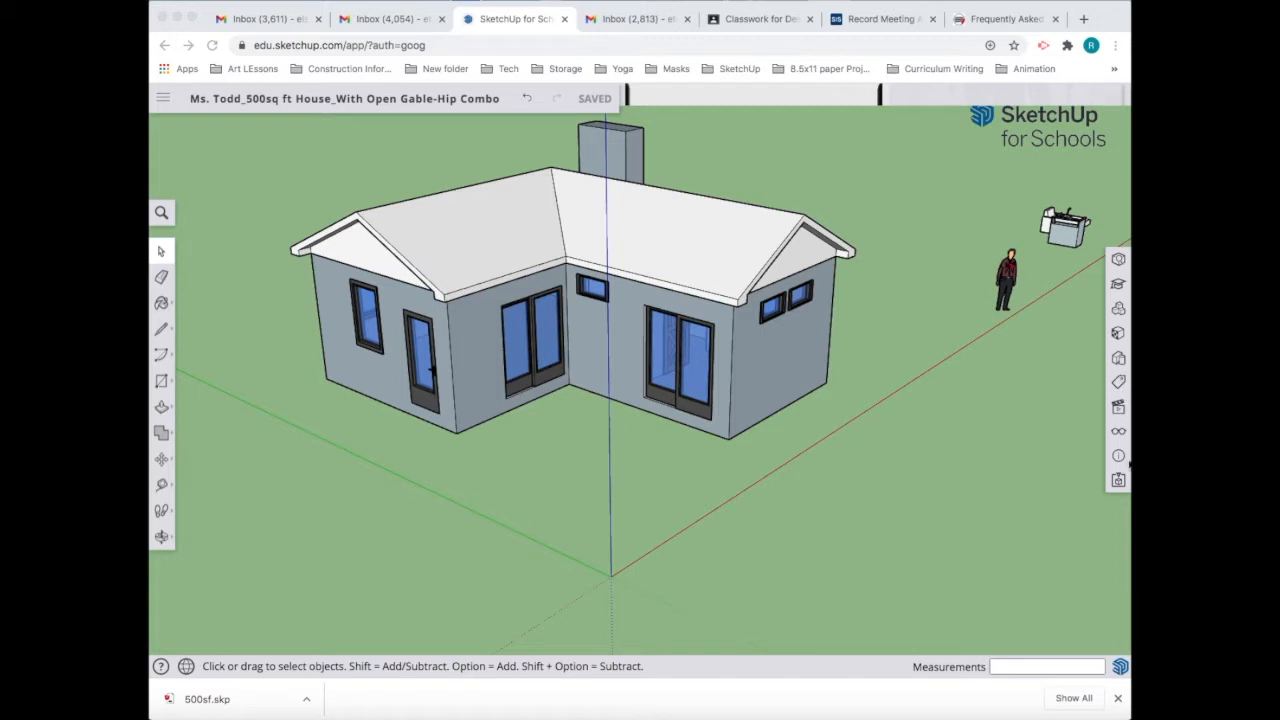
Open the tag list and turn on visibility of the Floor Plan tag beneath the house.
click(1122, 387)
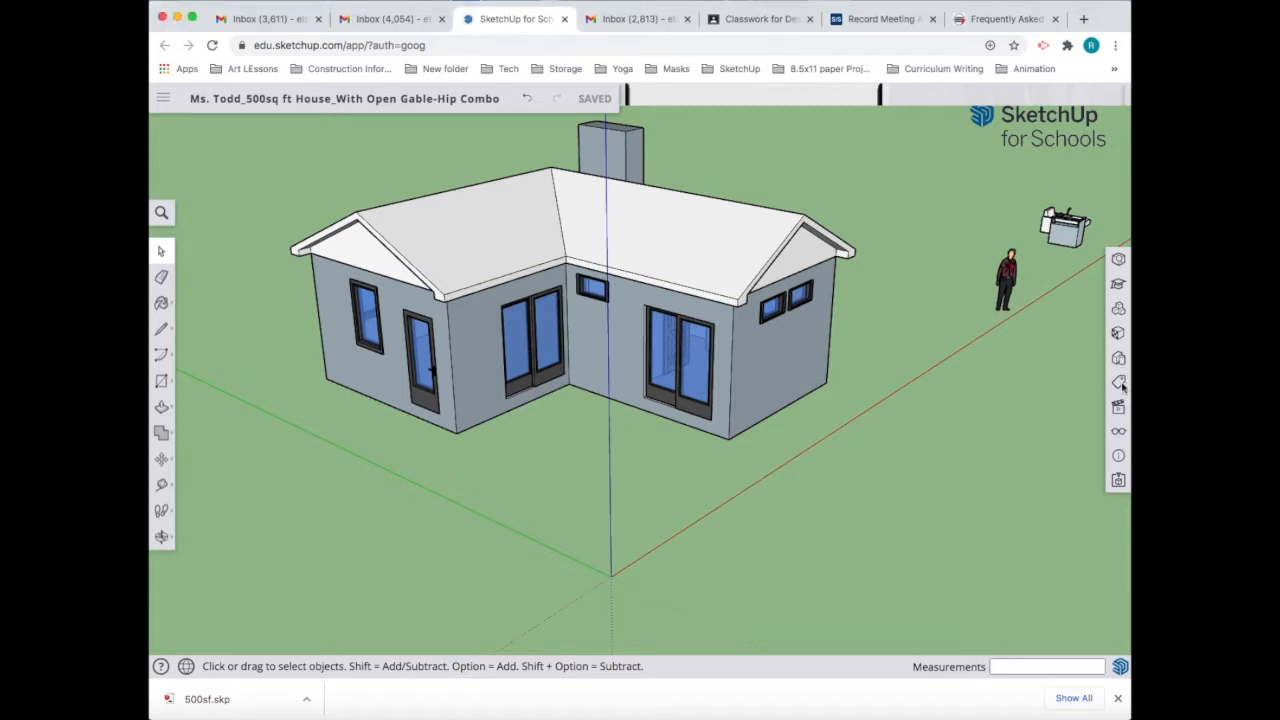
click(1120, 384)
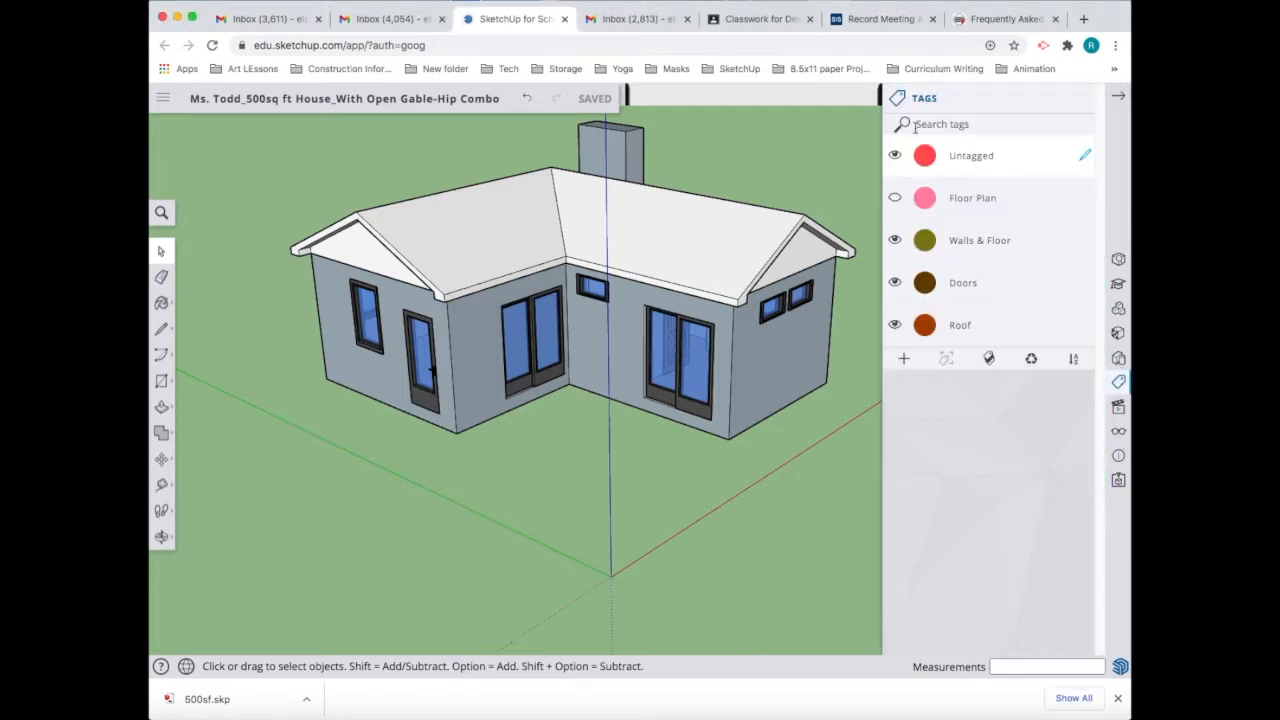
click(898, 197)
click(897, 198)
click(896, 198)
click(895, 198)
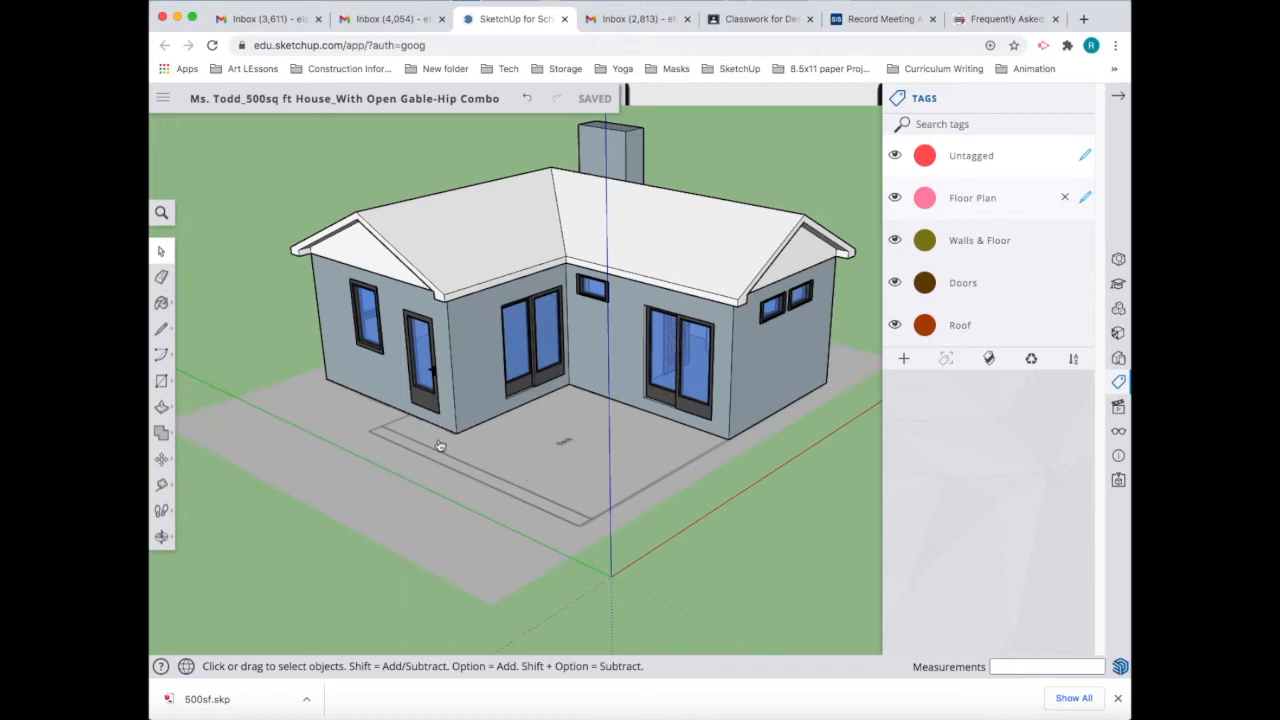
Draw a vertical line about 1' tall up from the front wall's base, about 2' left of the entry door, level with the door's bottom.
key(o)
drag(428, 489, 601, 481)
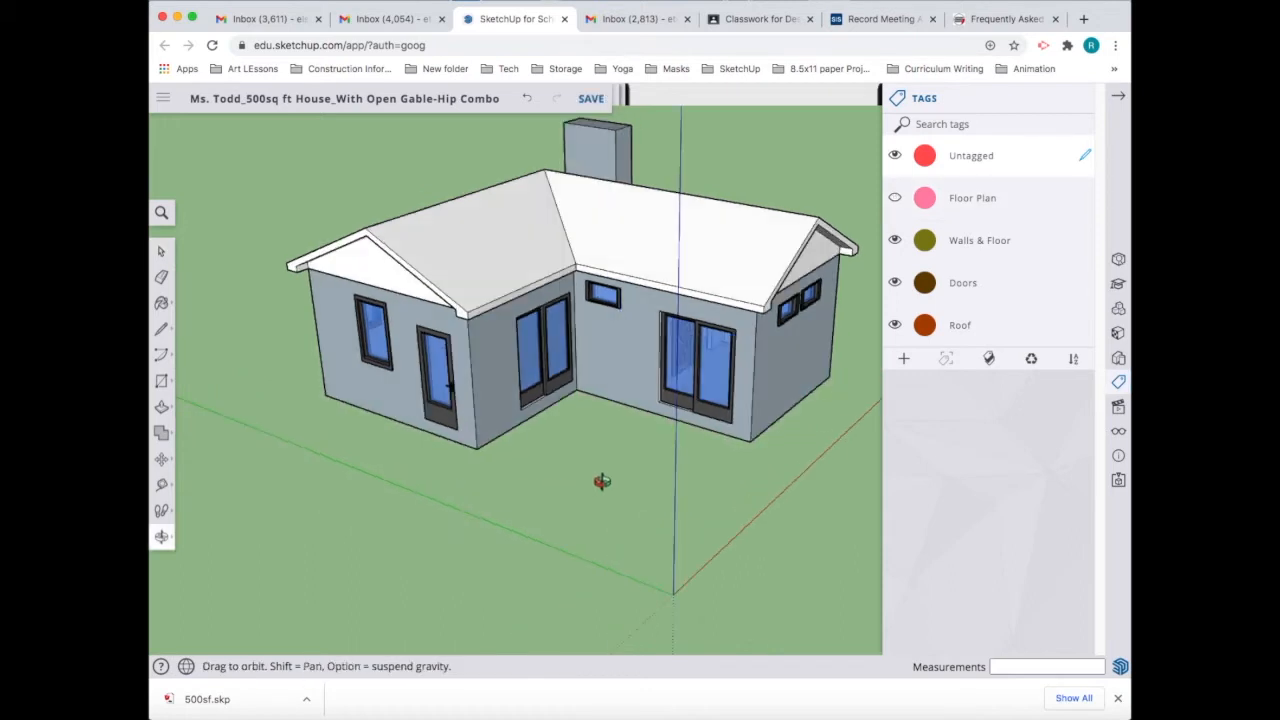
middle_drag(602, 482, 609, 480)
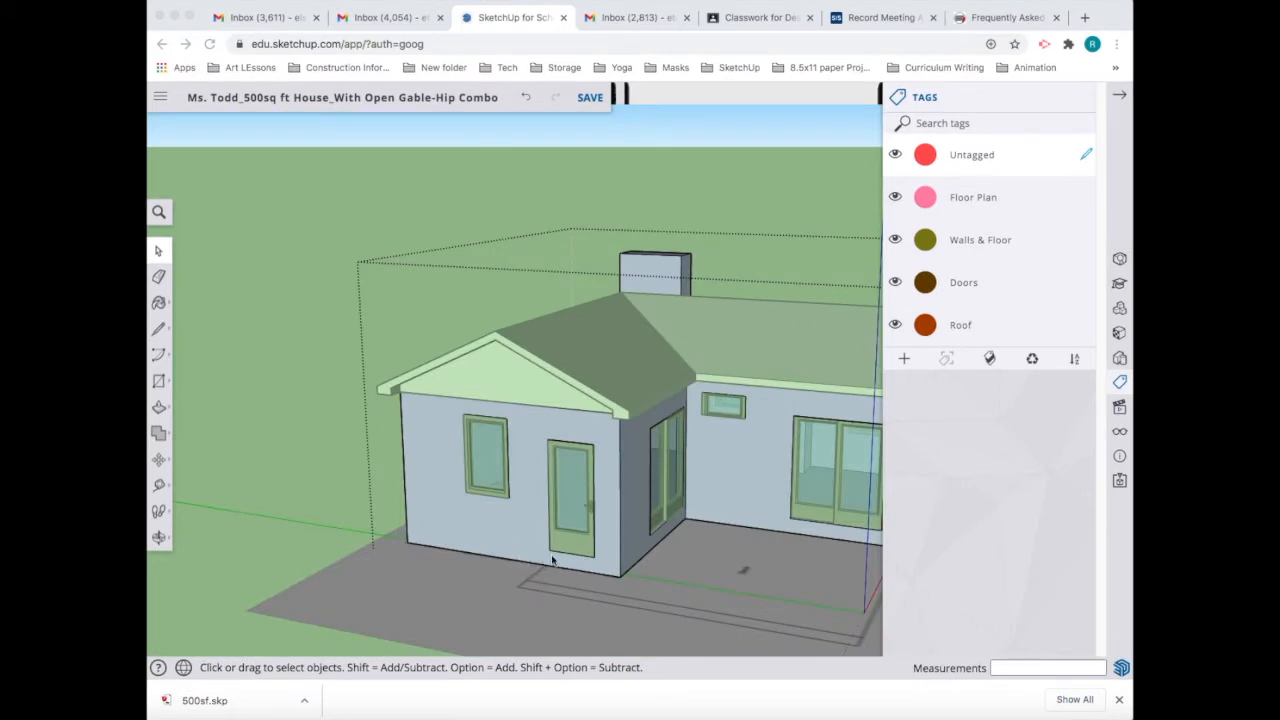
scroll(552, 560, up, 10)
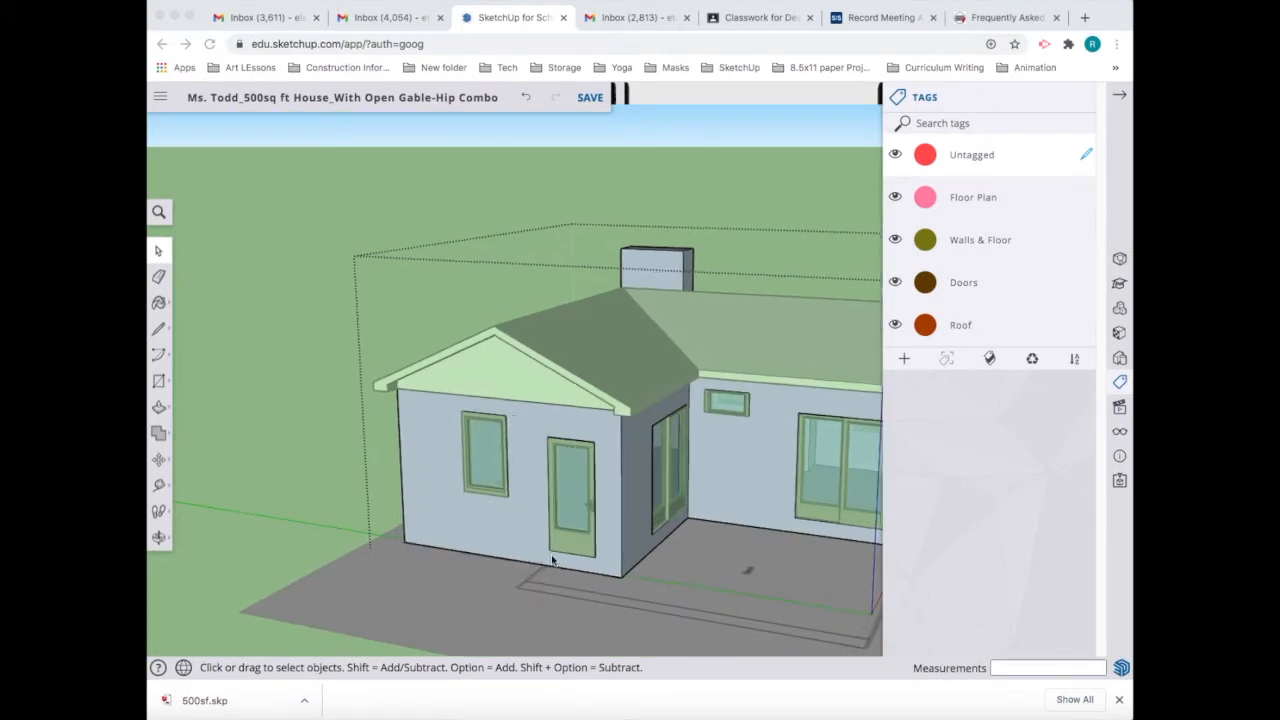
scroll(552, 560, up, 3)
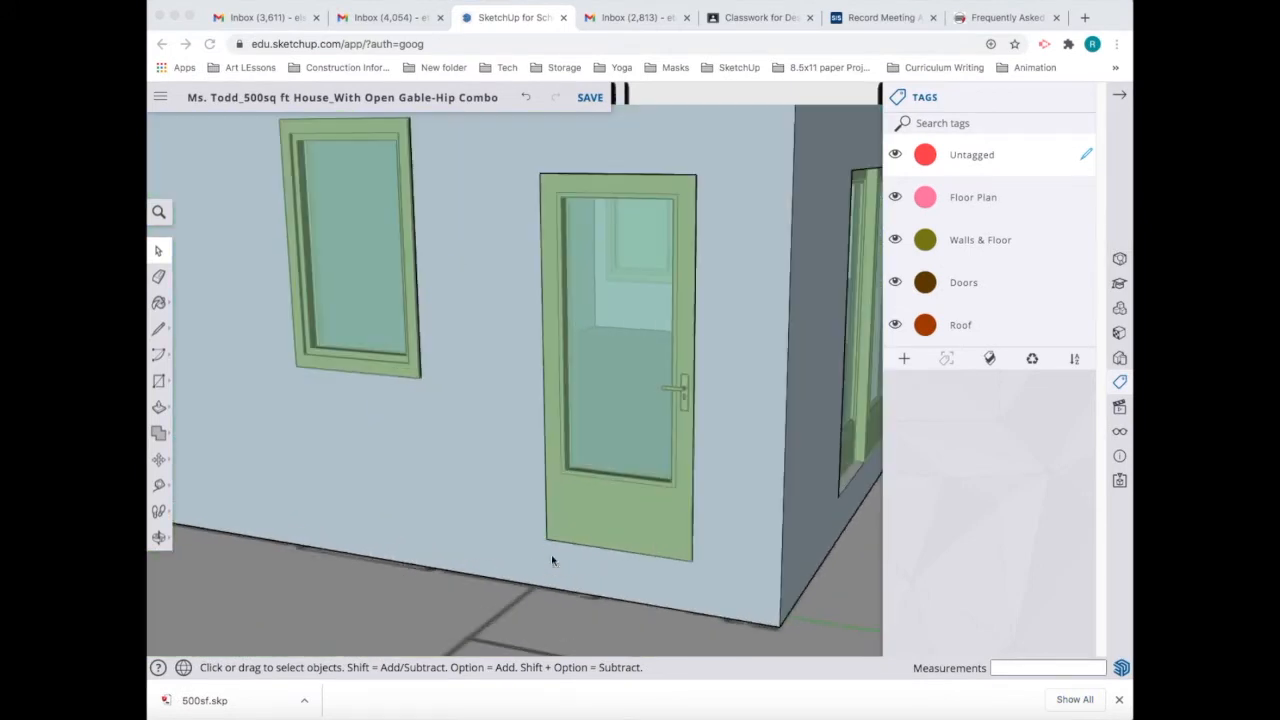
click(158, 330)
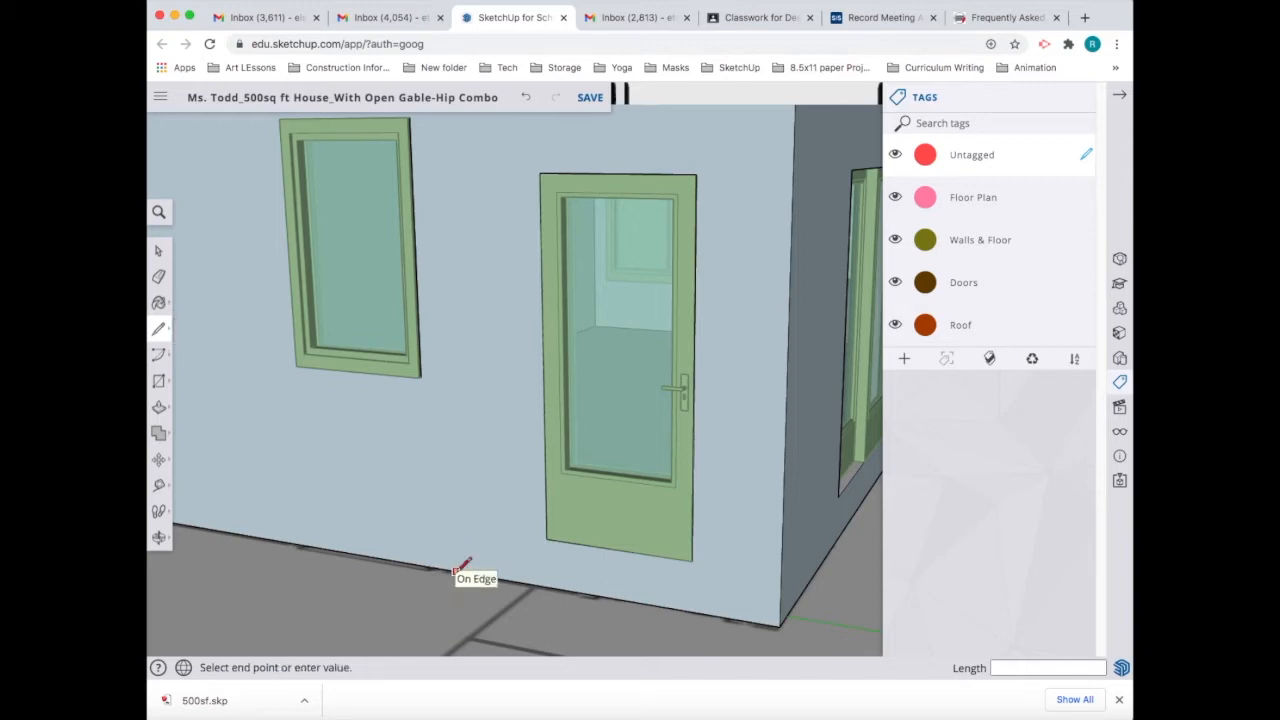
click(457, 570)
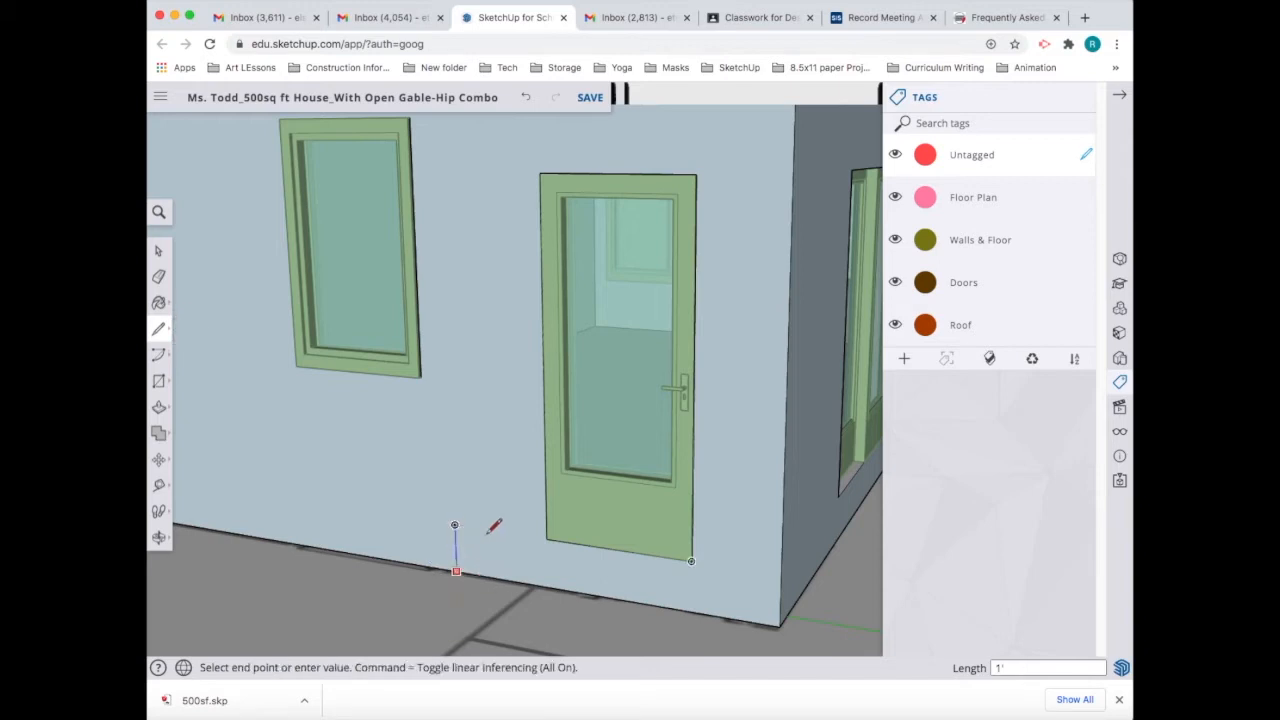
click(540, 540)
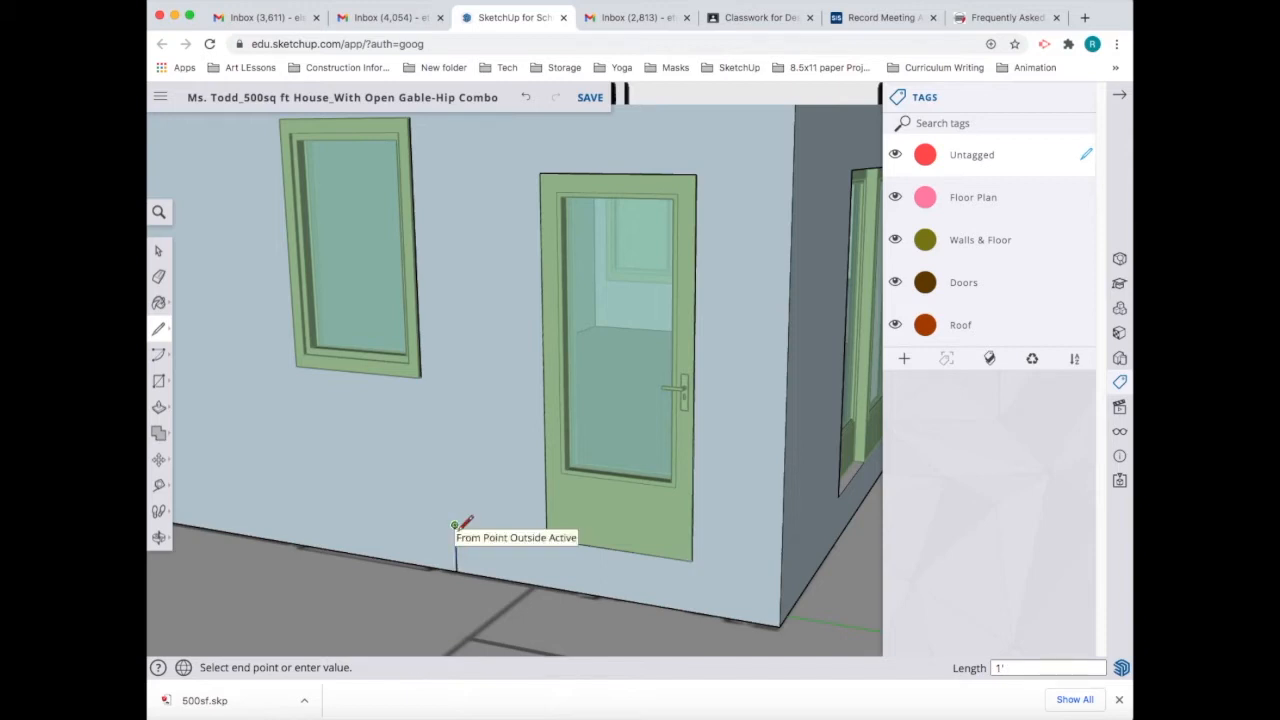
Draw horizontal lines from the vertical line's top to the entry door's bottom corner and from its other bottom corner to the wall corner.
click(455, 524)
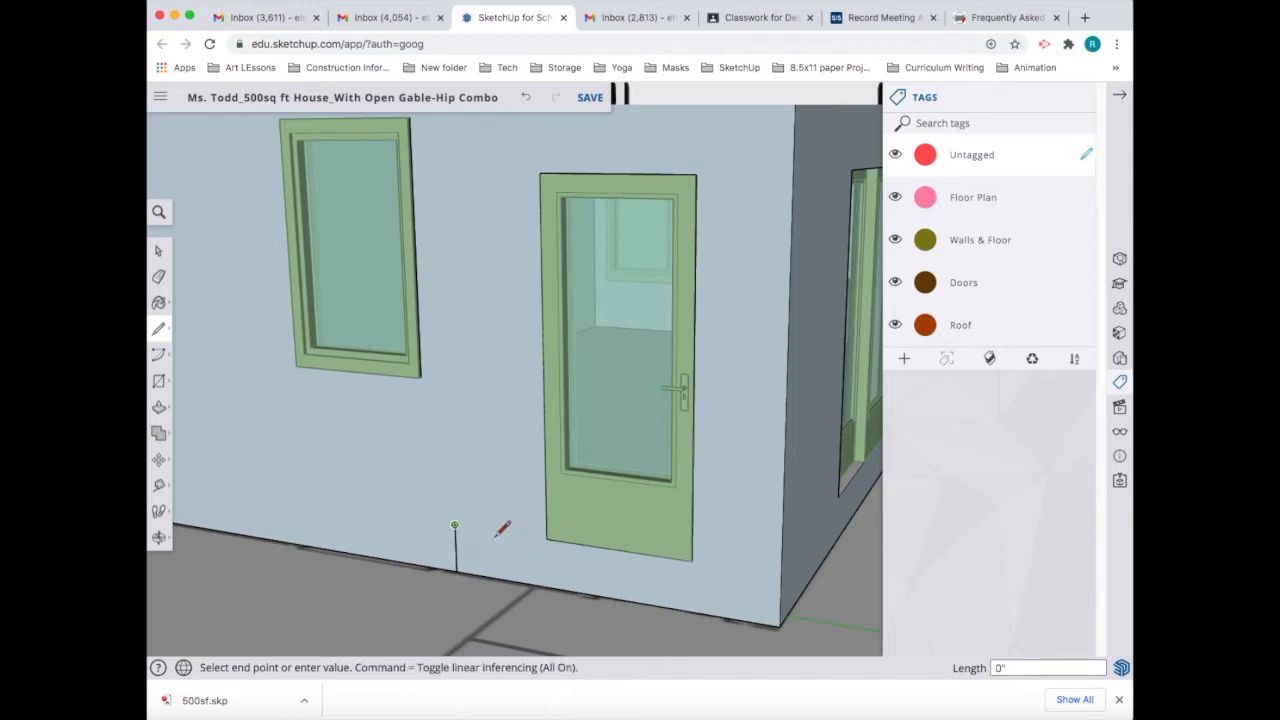
click(547, 538)
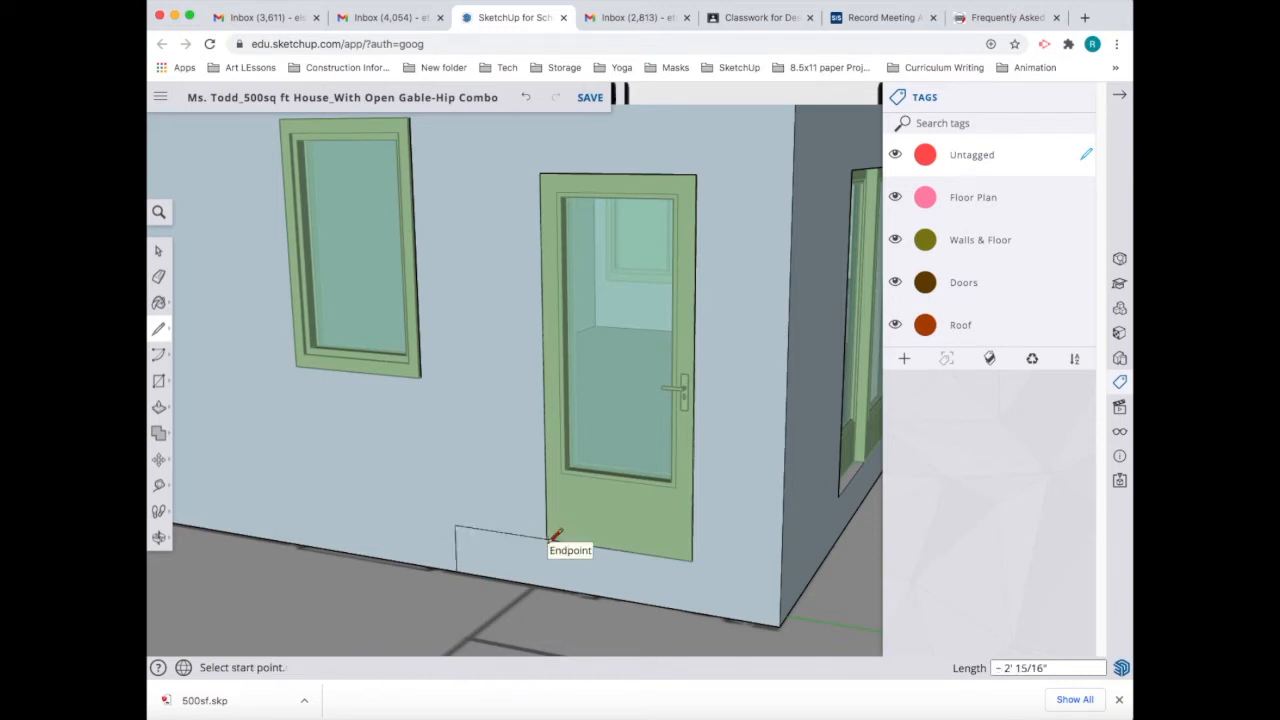
click(692, 560)
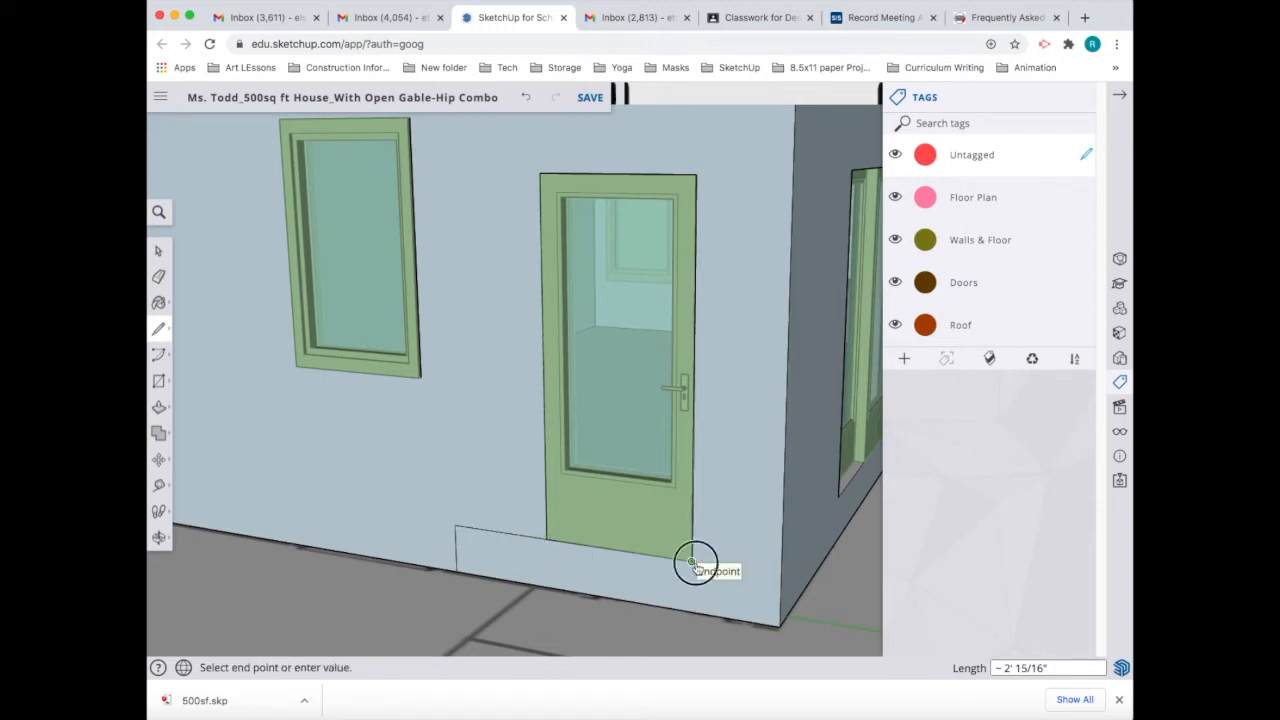
click(781, 574)
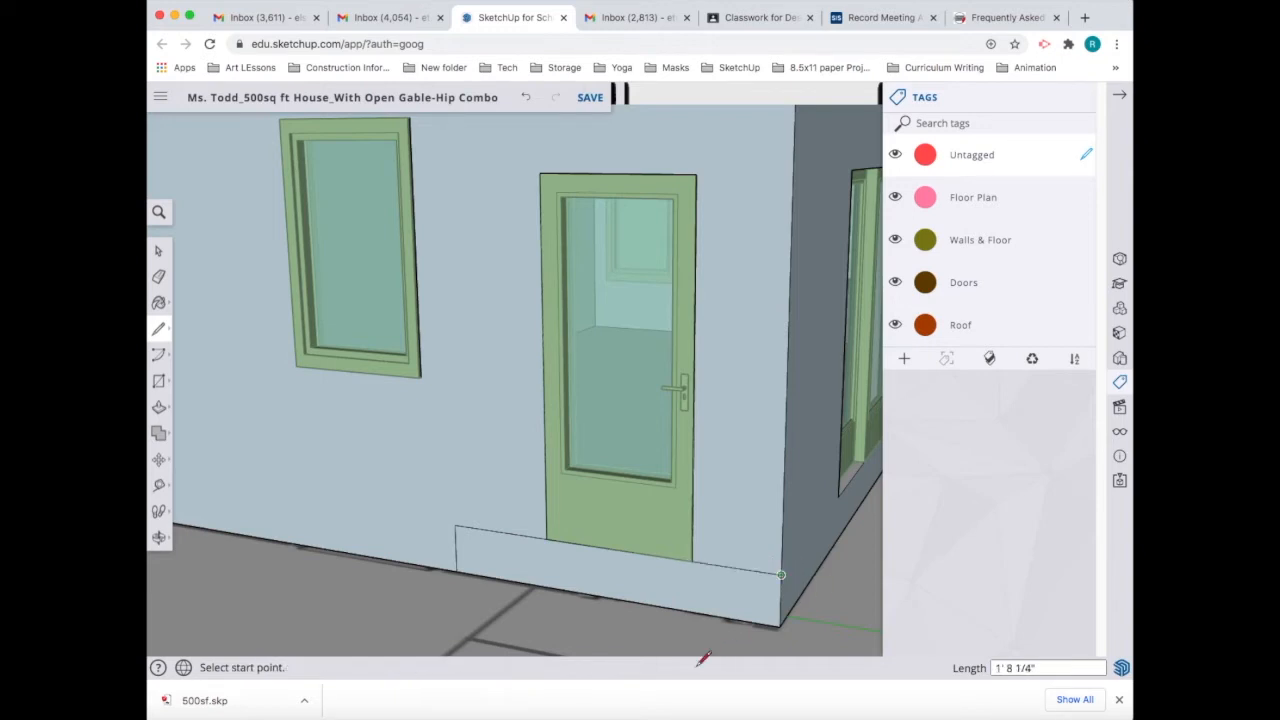
key(space)
scroll(481, 430, down, 5)
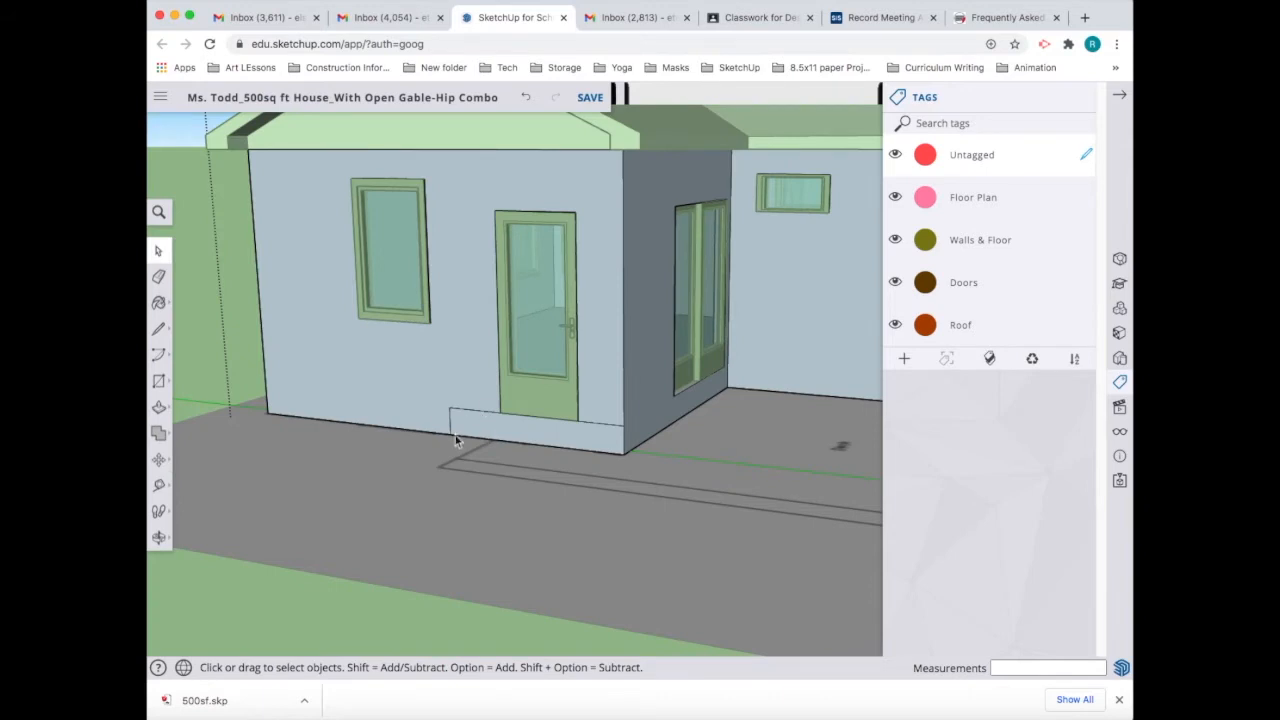
click(459, 390)
click(472, 428)
click(698, 440)
Draw a line on the side wall from the double door's near bottom corner to the end of the front porch line.
click(158, 328)
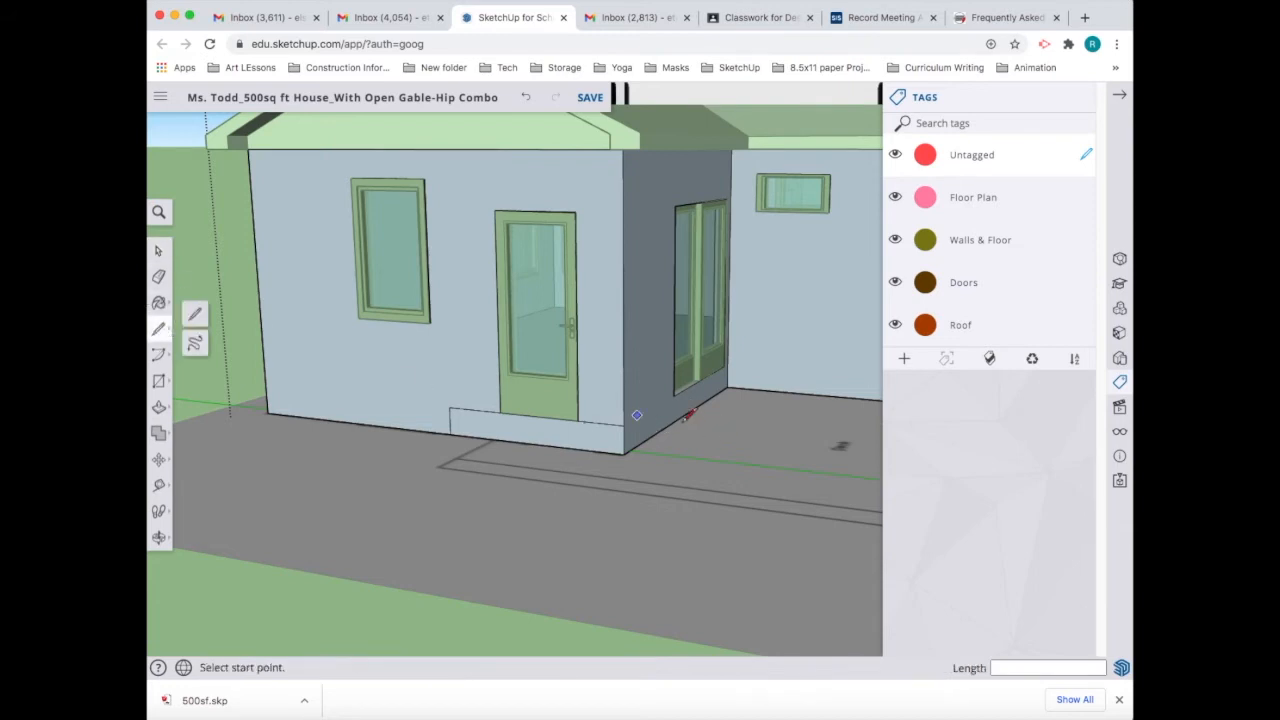
scroll(688, 414, up, 3)
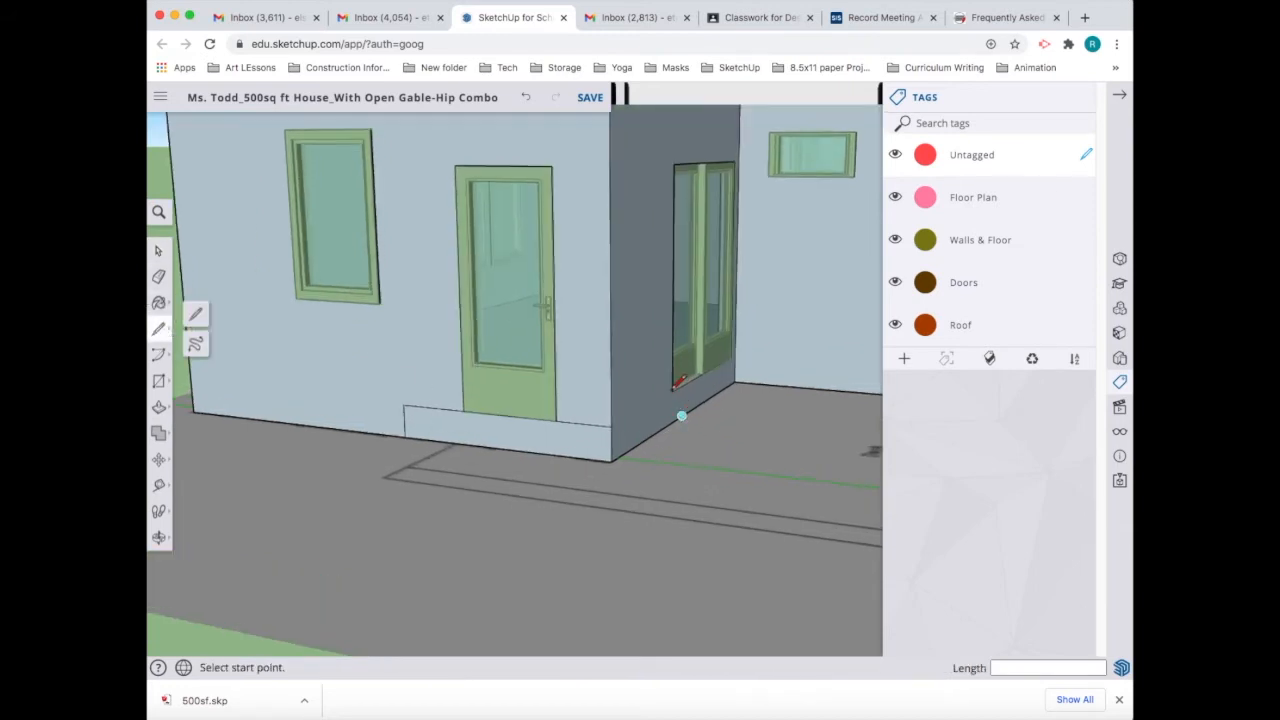
click(672, 390)
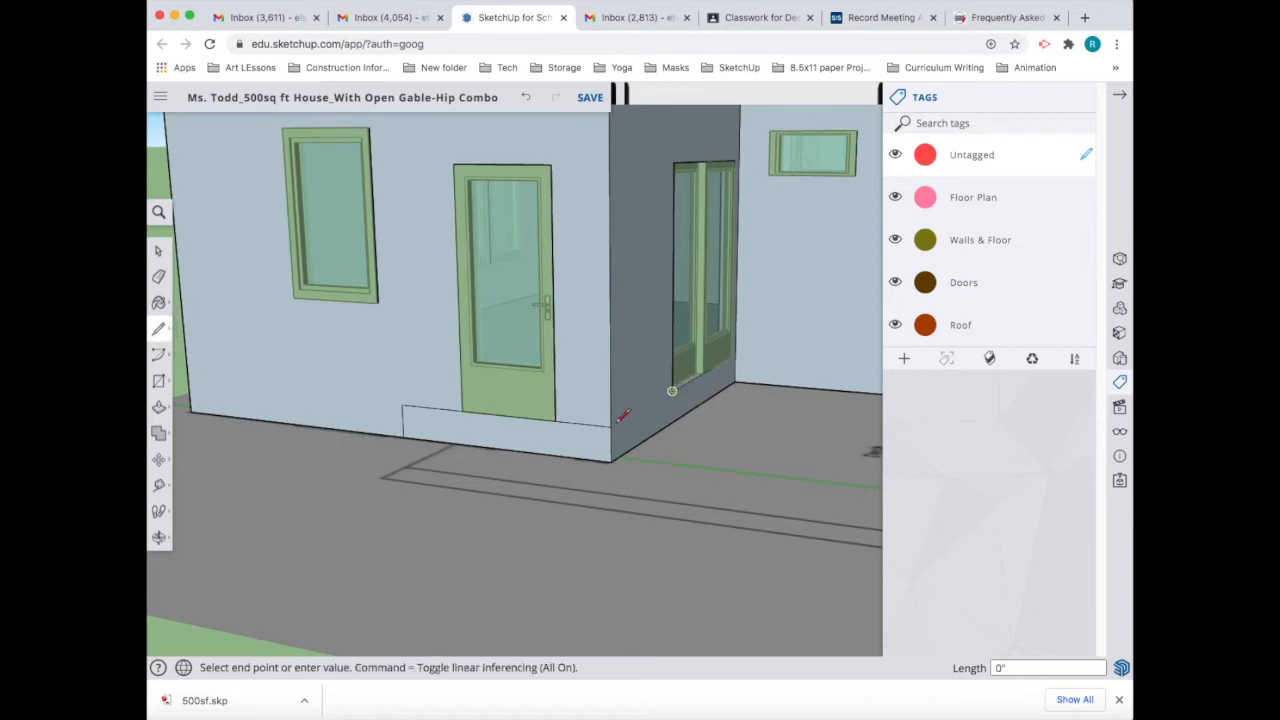
click(611, 427)
click(611, 428)
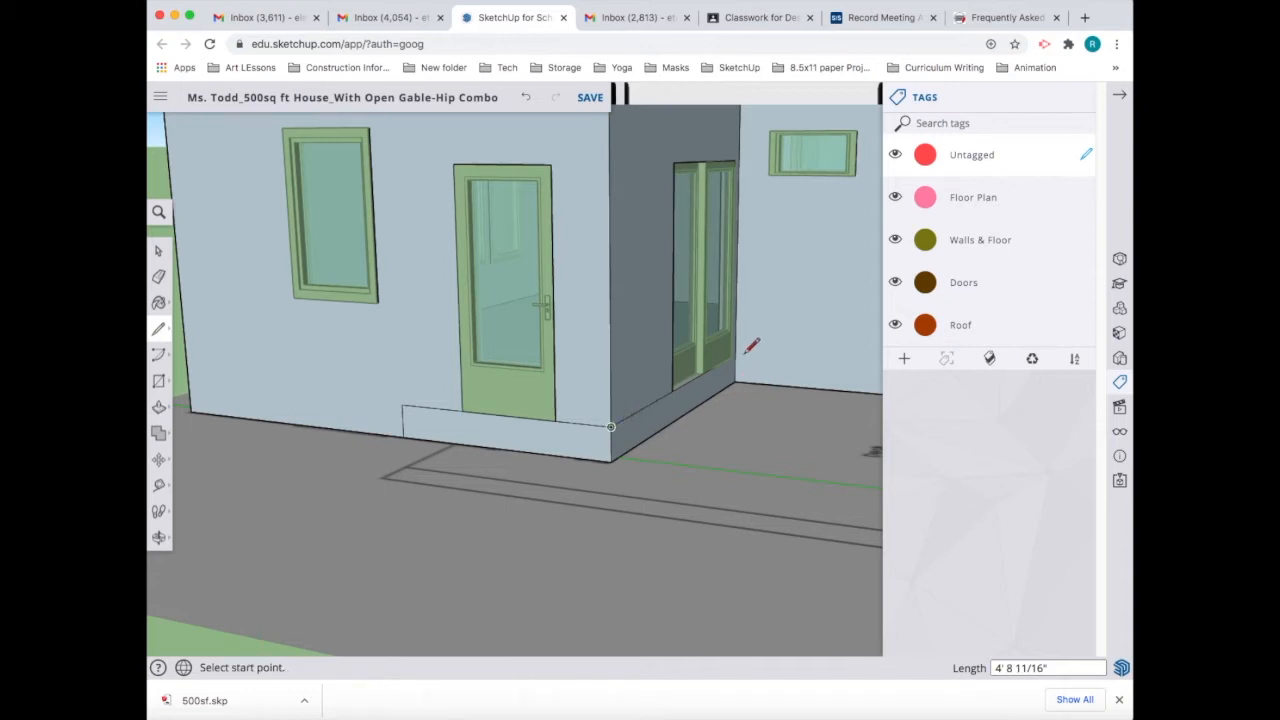
Continue the porch line from the side double door to the inner wall corner and along the adjoining wall to its double door's near bottom corner.
scroll(745, 348, up, 8)
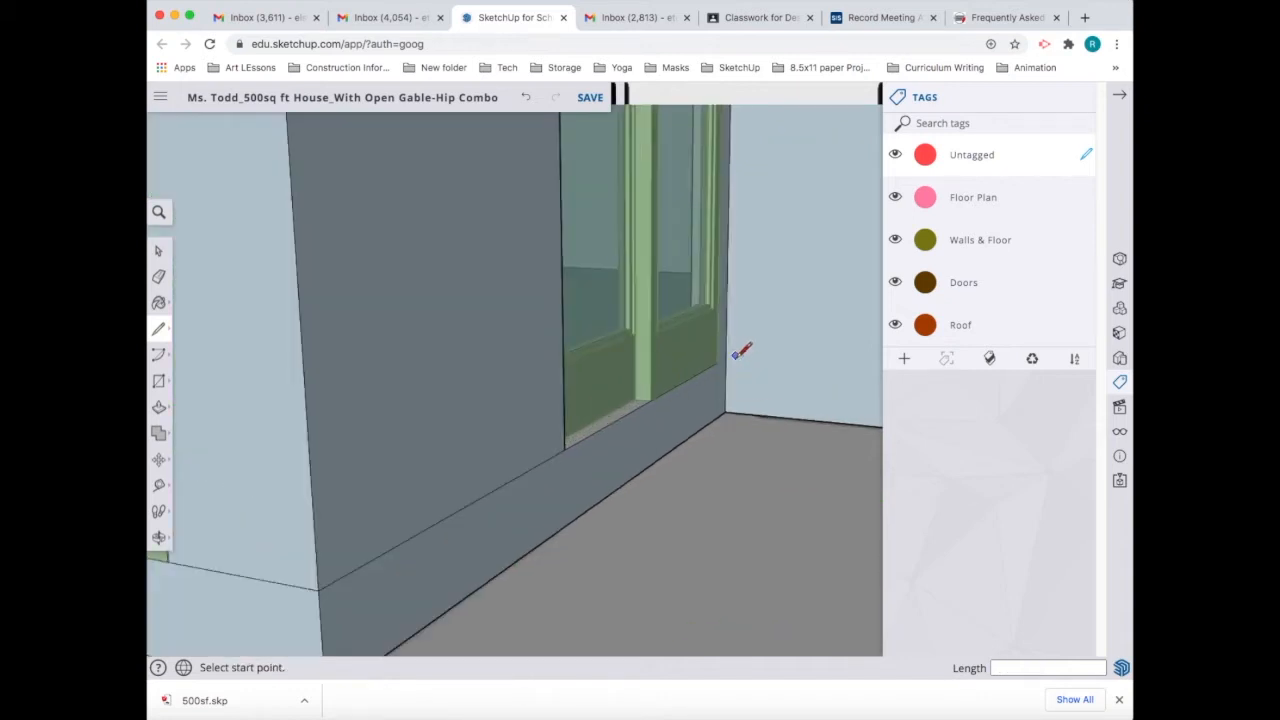
scroll(737, 360, up, 1)
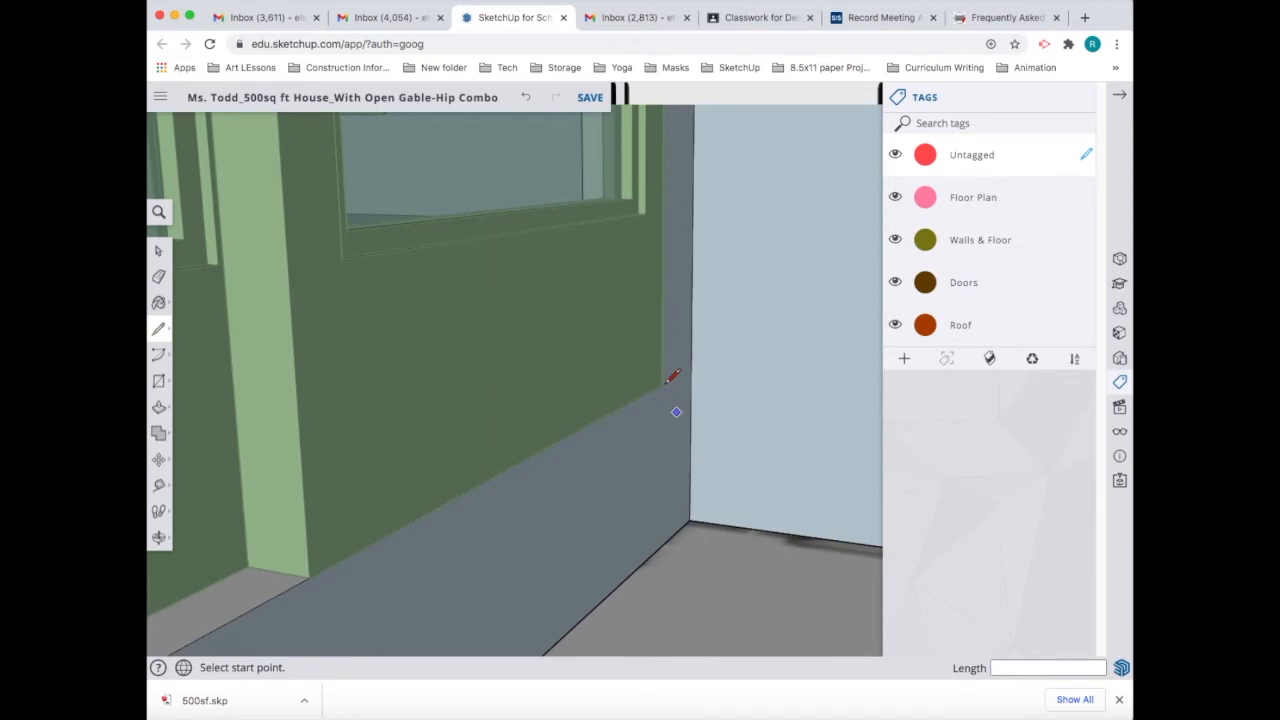
click(661, 384)
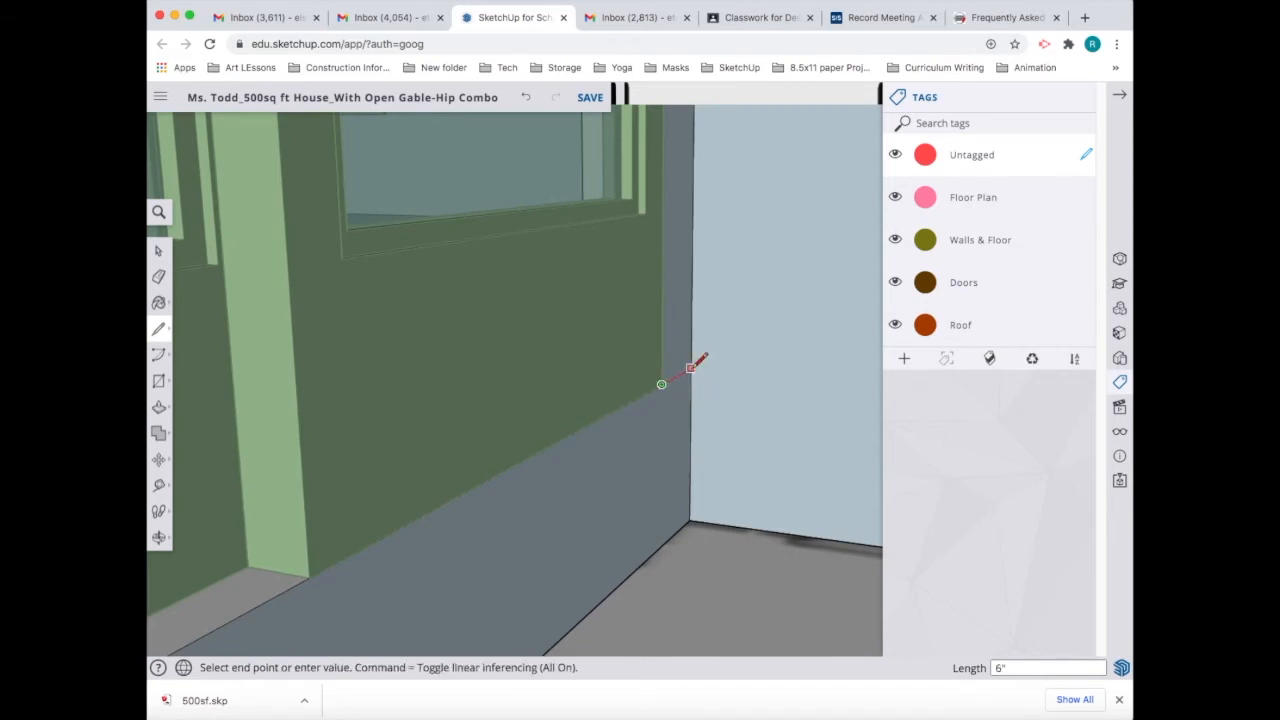
key(Escape)
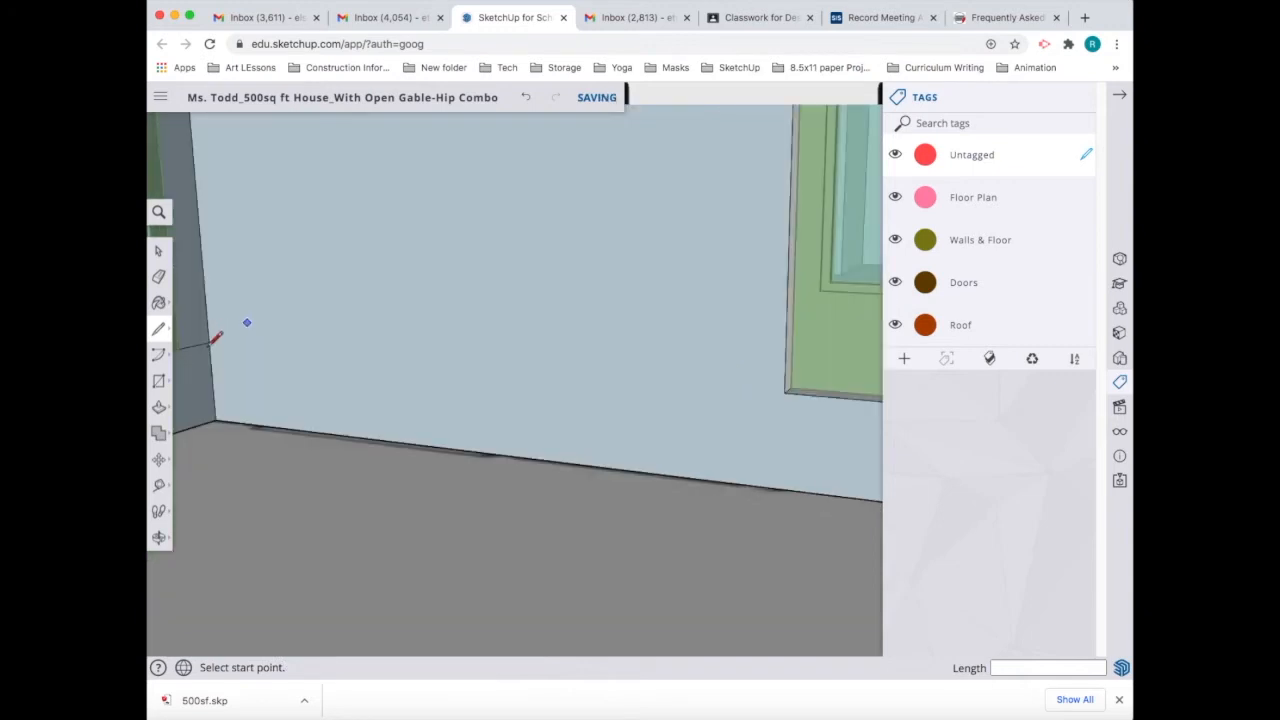
click(209, 342)
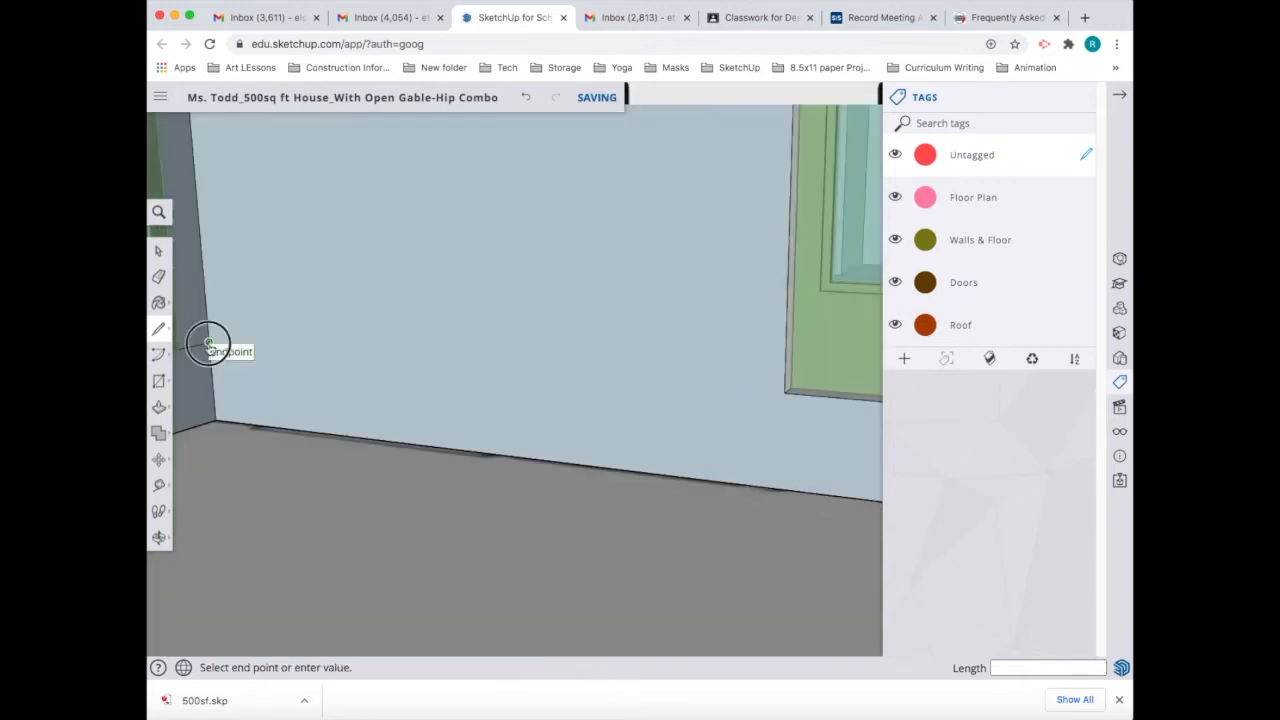
click(784, 392)
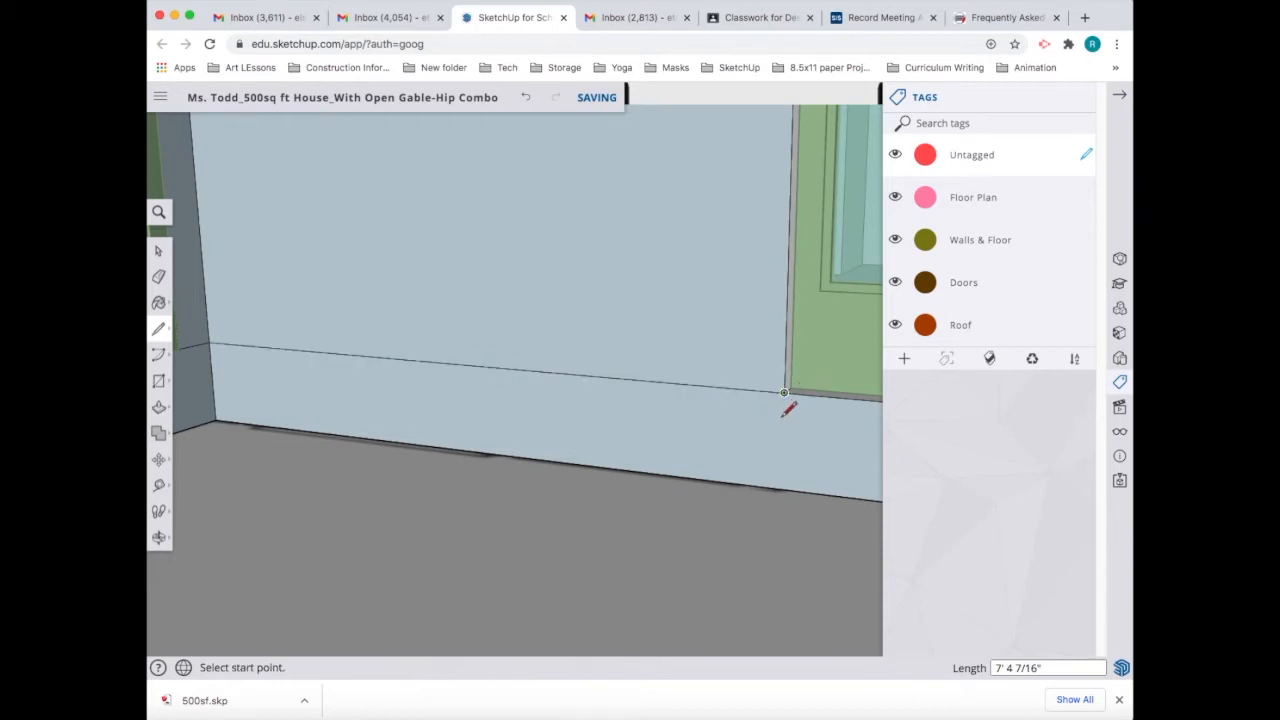
Draw a line from the second double door's far bottom corner to the outer corner of that wall.
scroll(784, 405, down, 2)
scroll(784, 405, down, 5)
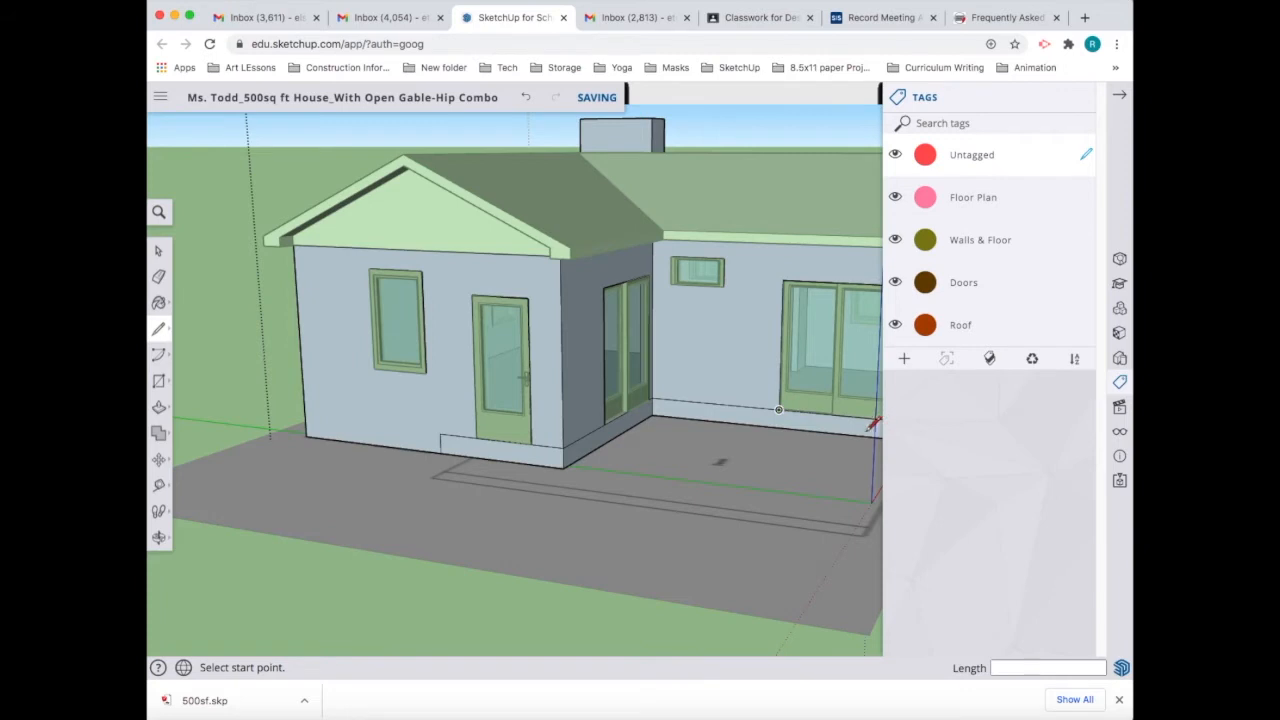
scroll(872, 426, down, 3)
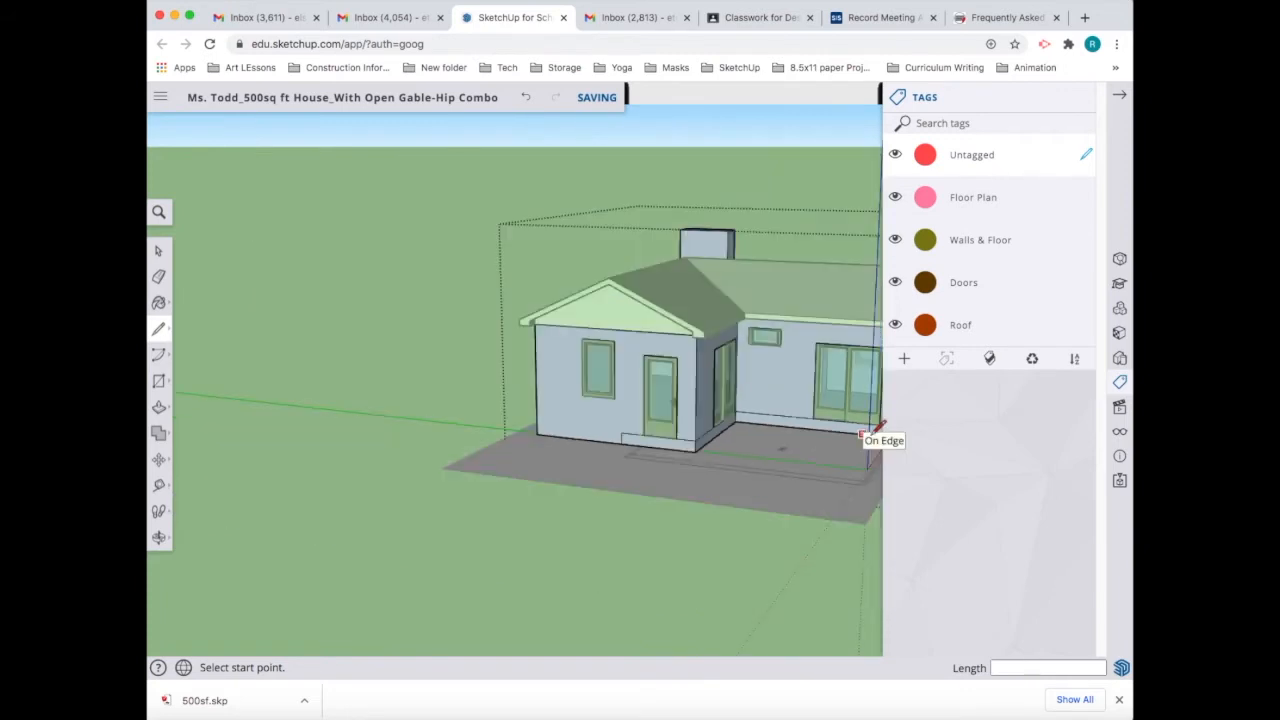
middle_drag(777, 423, 710, 412)
scroll(712, 408, up, 5)
click(743, 401)
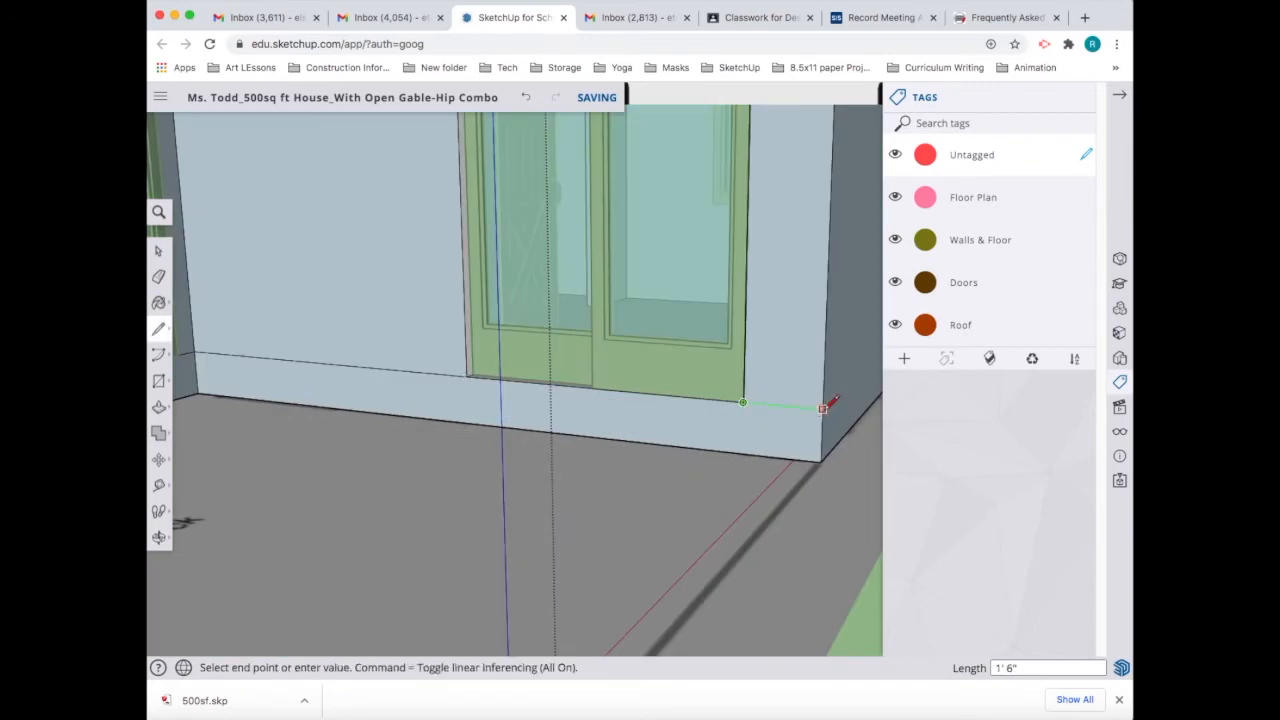
click(823, 408)
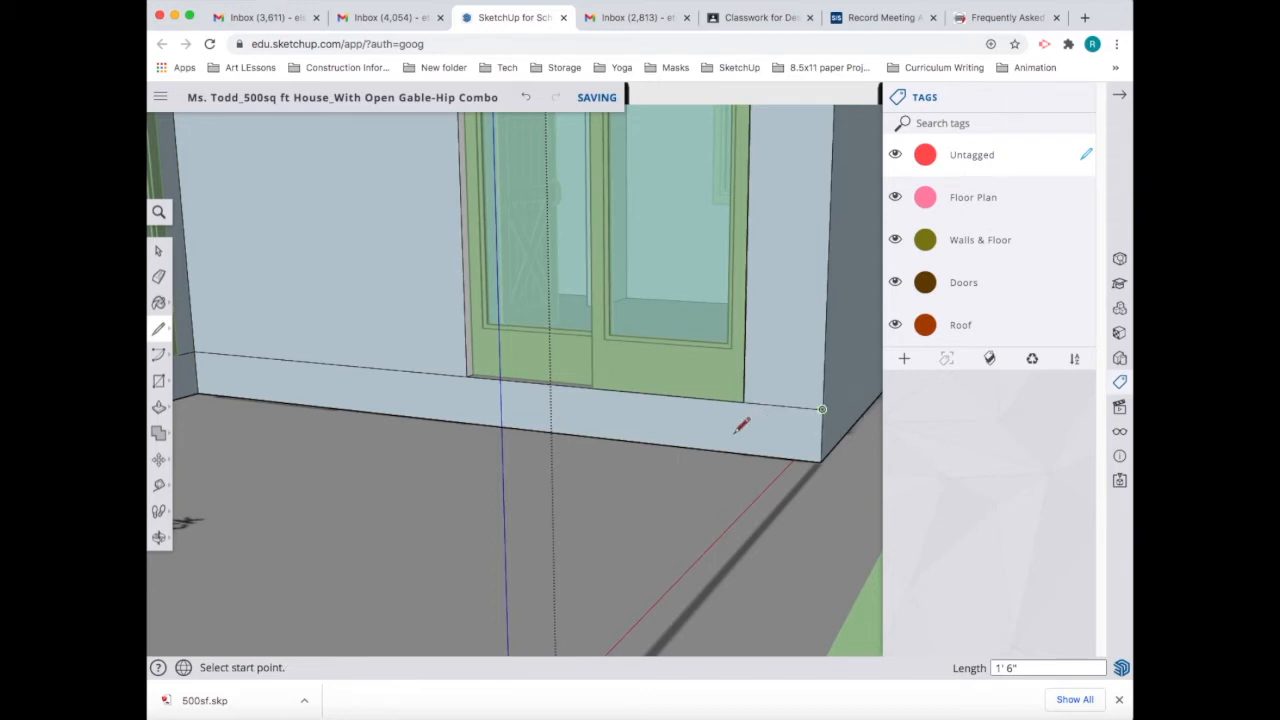
Push/Pull the strip below the entry door outward 5' to form the front part of the porch.
scroll(730, 434, down, 5)
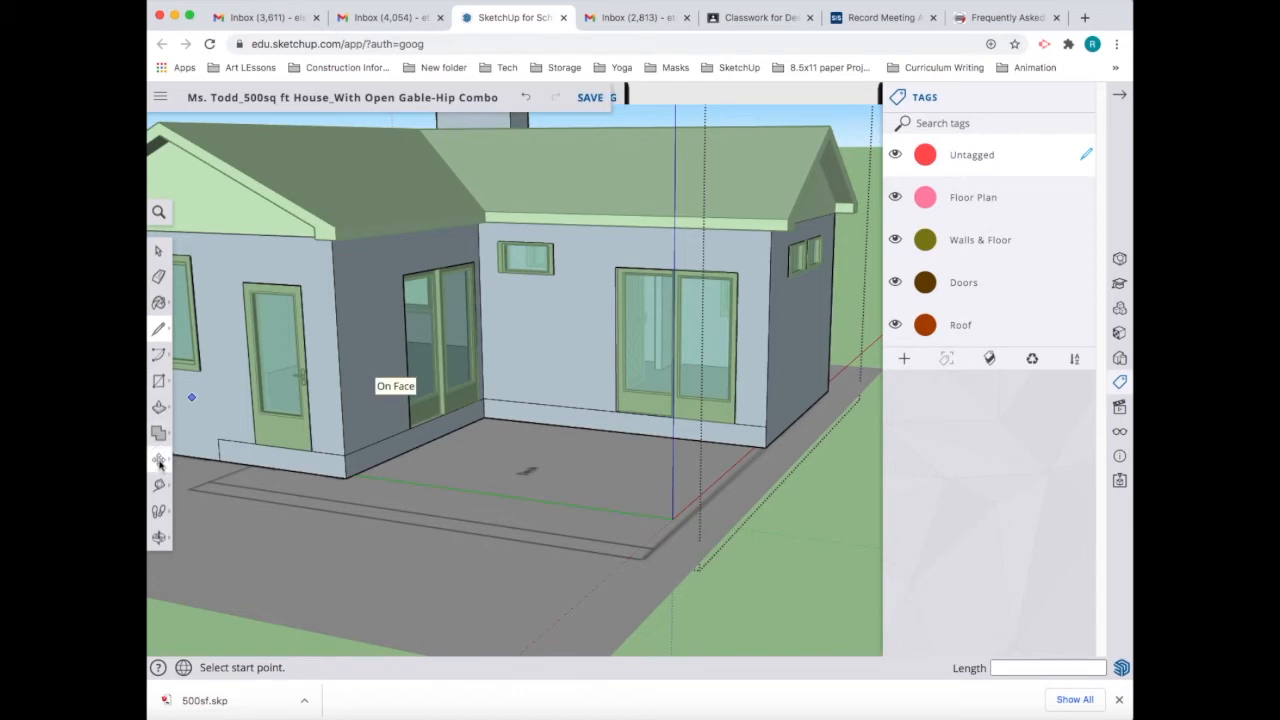
click(158, 407)
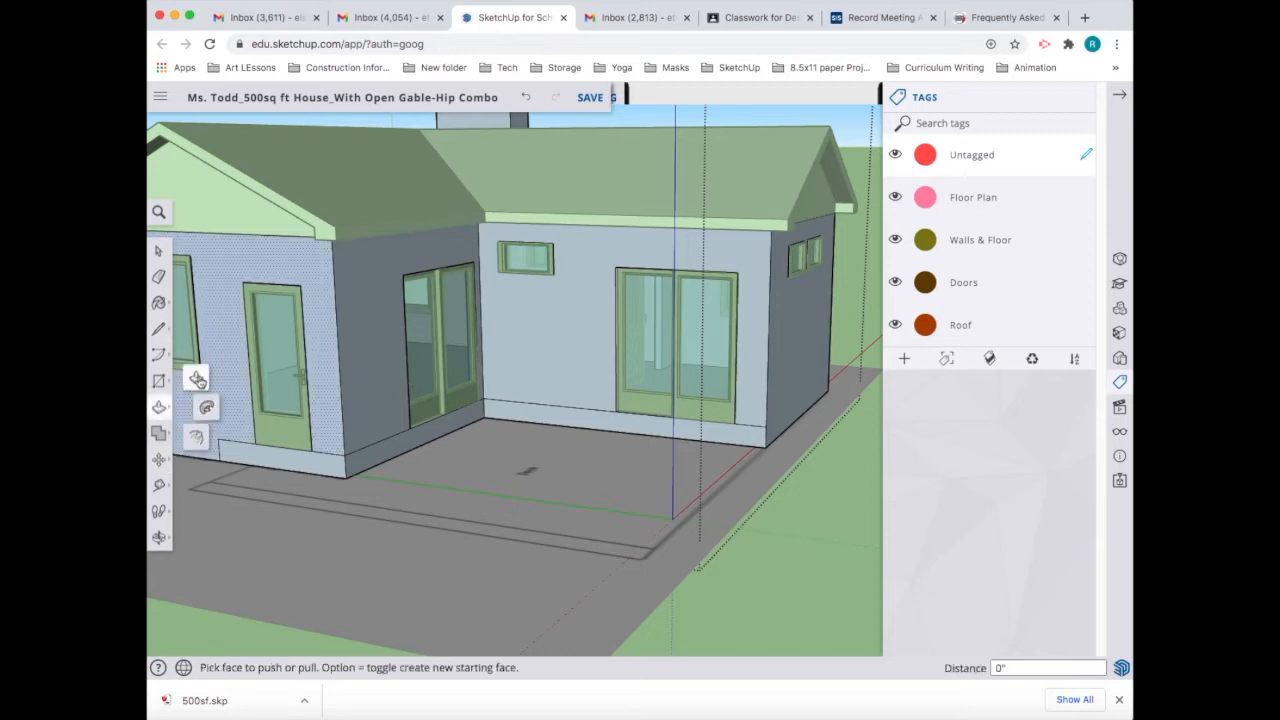
click(289, 467)
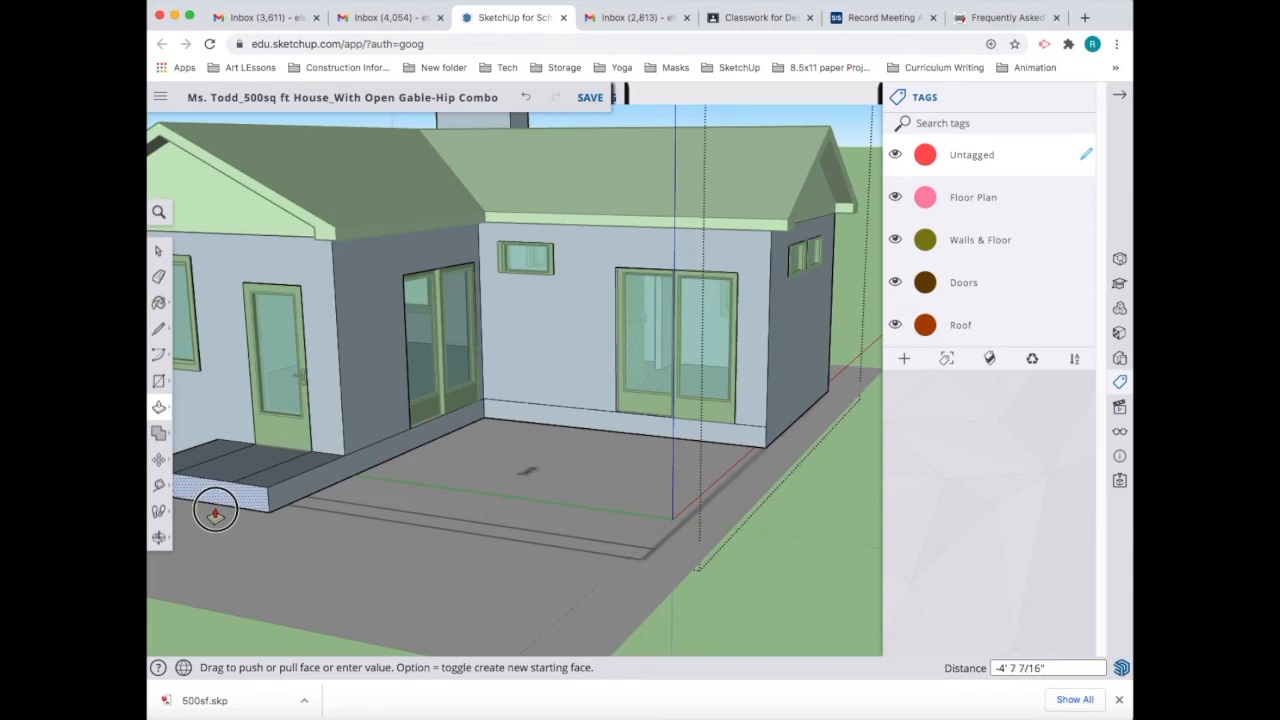
click(215, 513)
text(5)
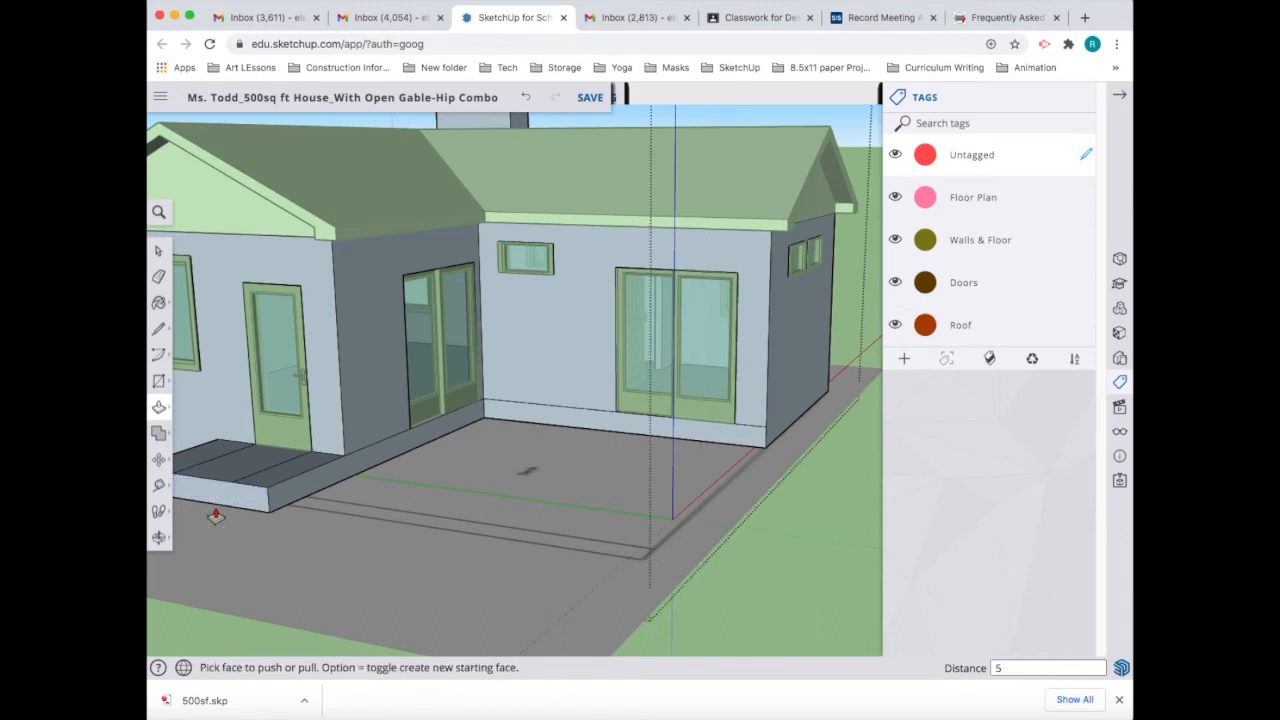
click(215, 515)
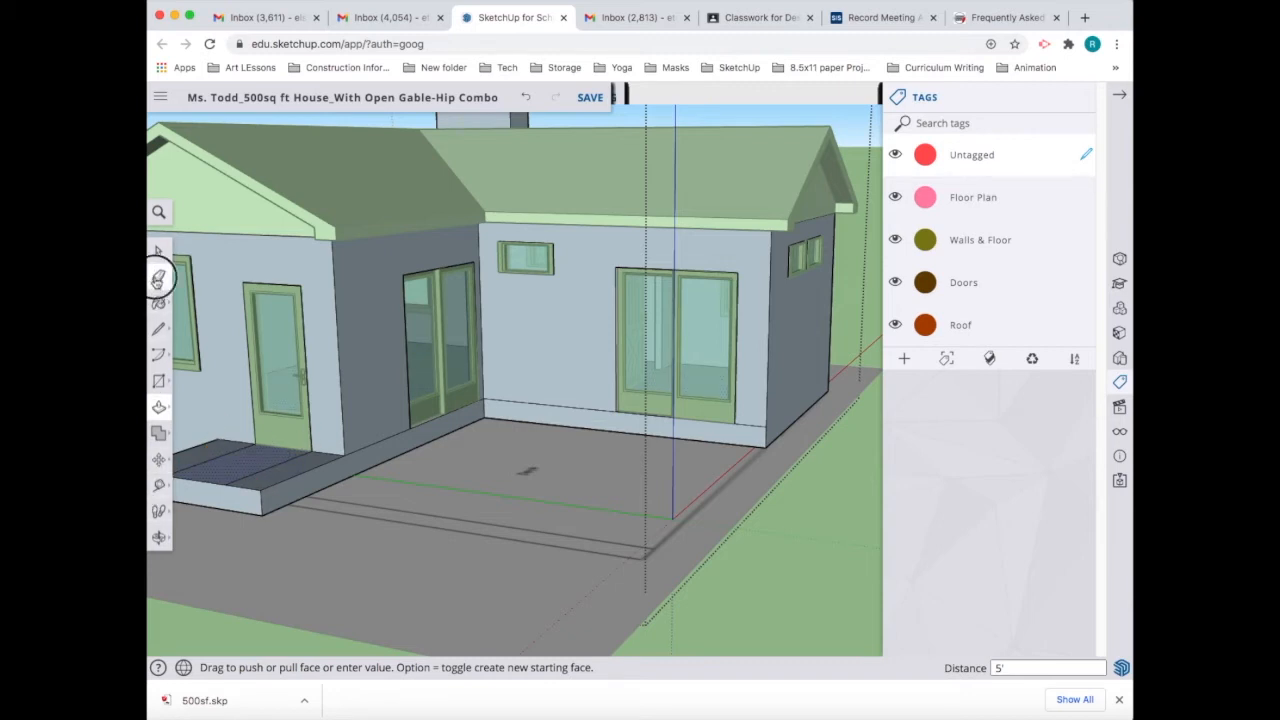
Erase the seam lines across the top of the front porch slab.
click(158, 277)
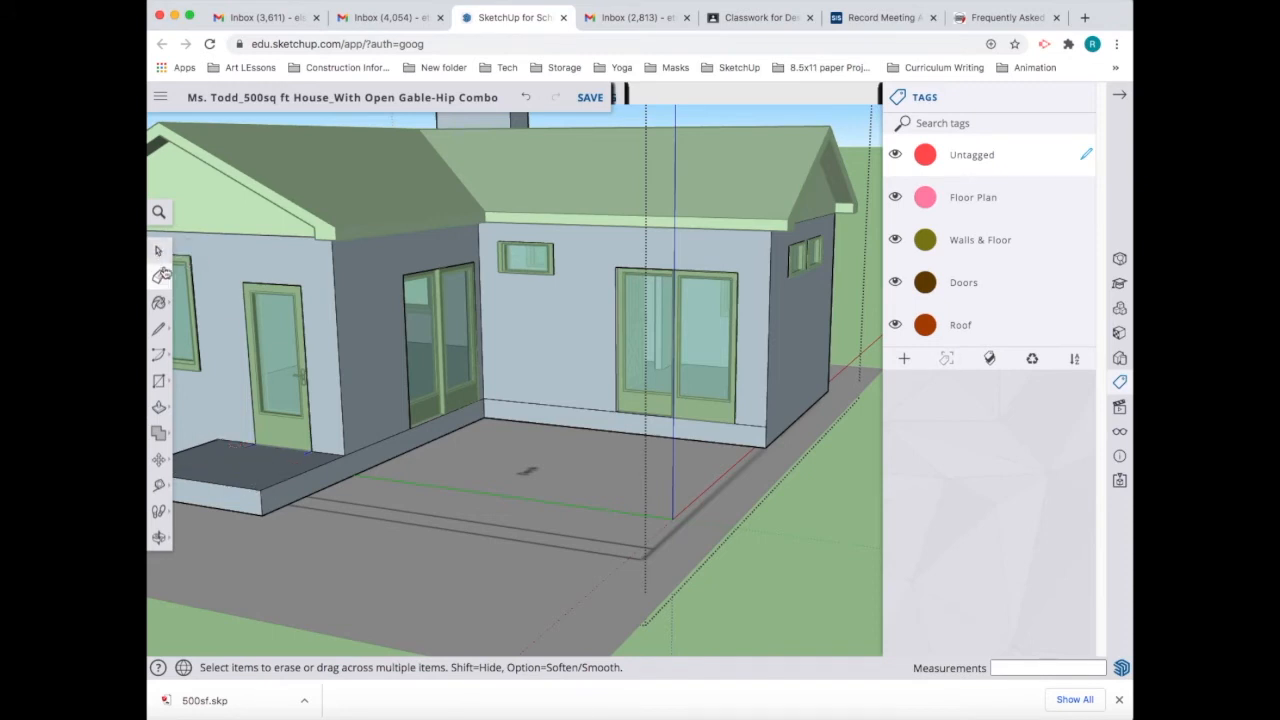
Push/Pull the base strip below the second double door flush with the front porch slab and erase the seam lines across the porch top.
click(160, 408)
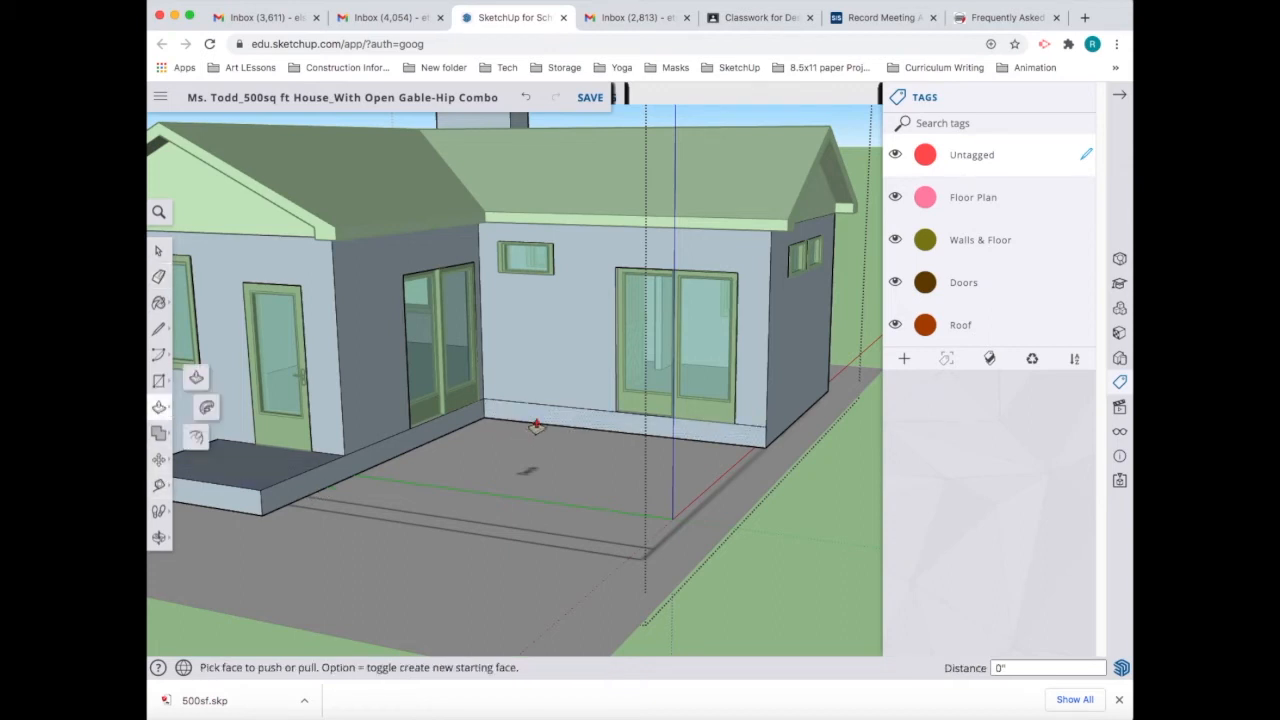
drag(536, 425, 243, 503)
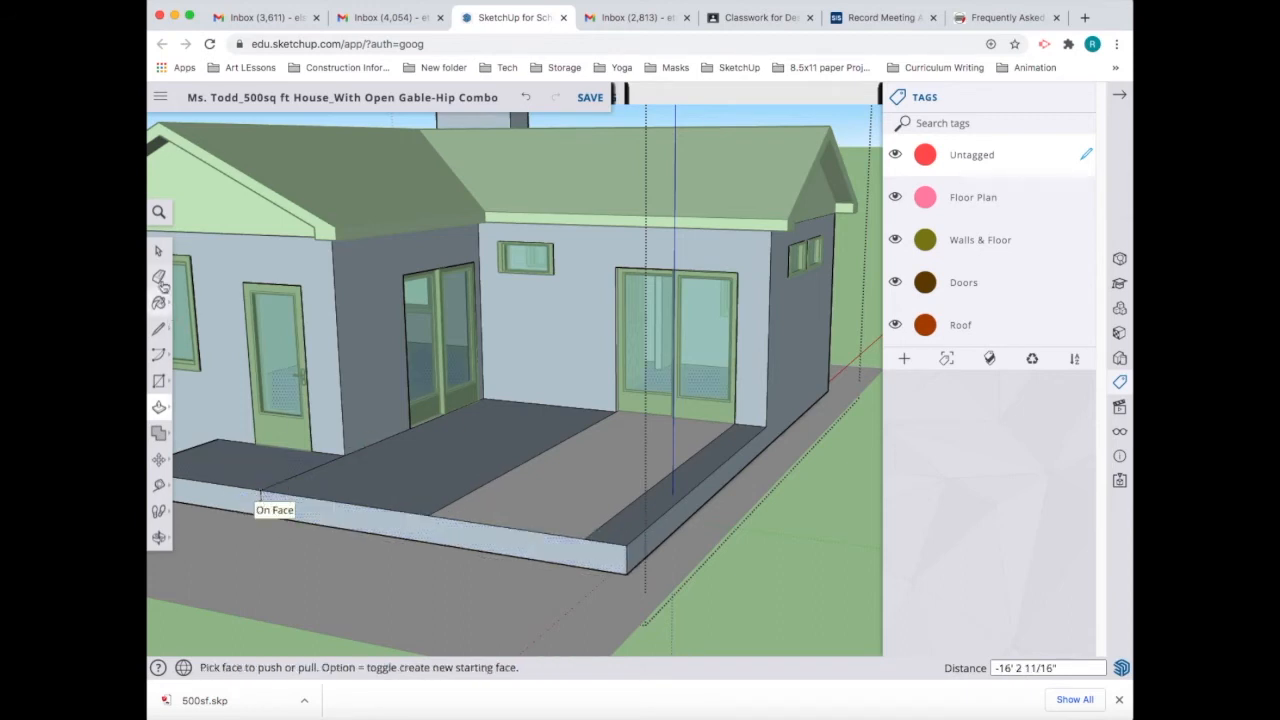
click(159, 280)
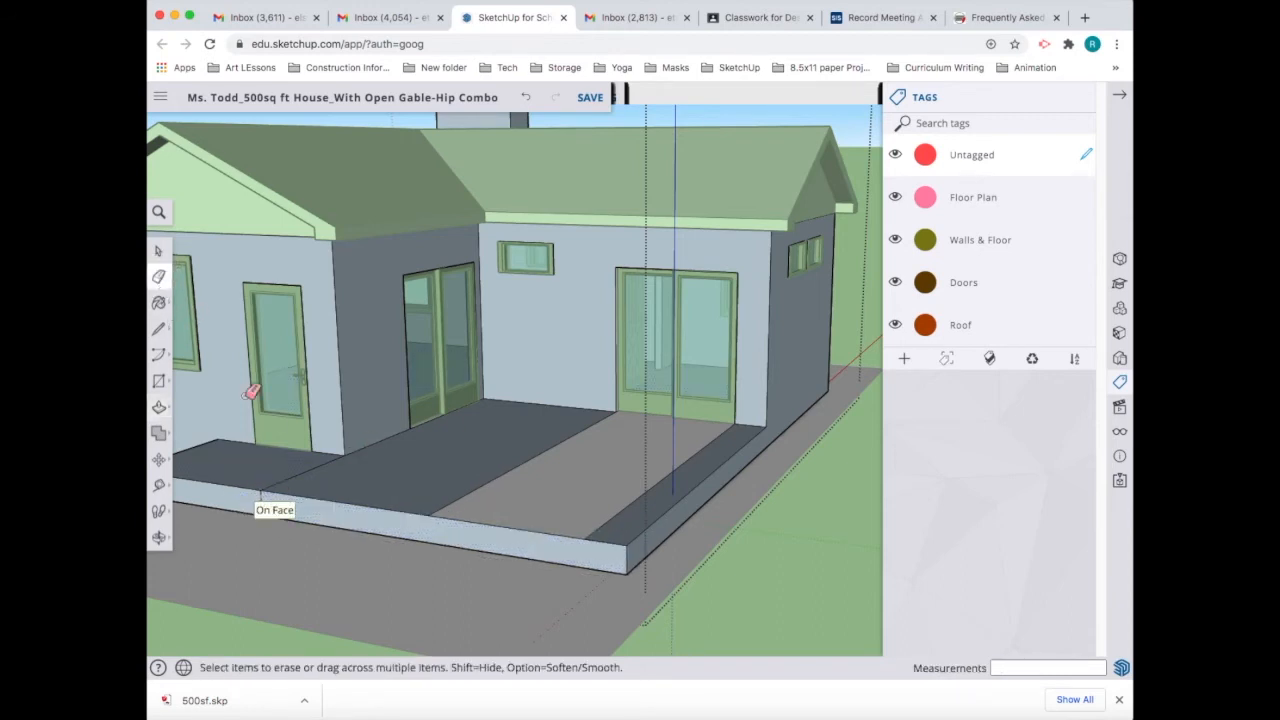
click(303, 474)
mouse_move(466, 491)
mouse_down()
mouse_move(533, 487)
mouse_move(600, 505)
mouse_up()
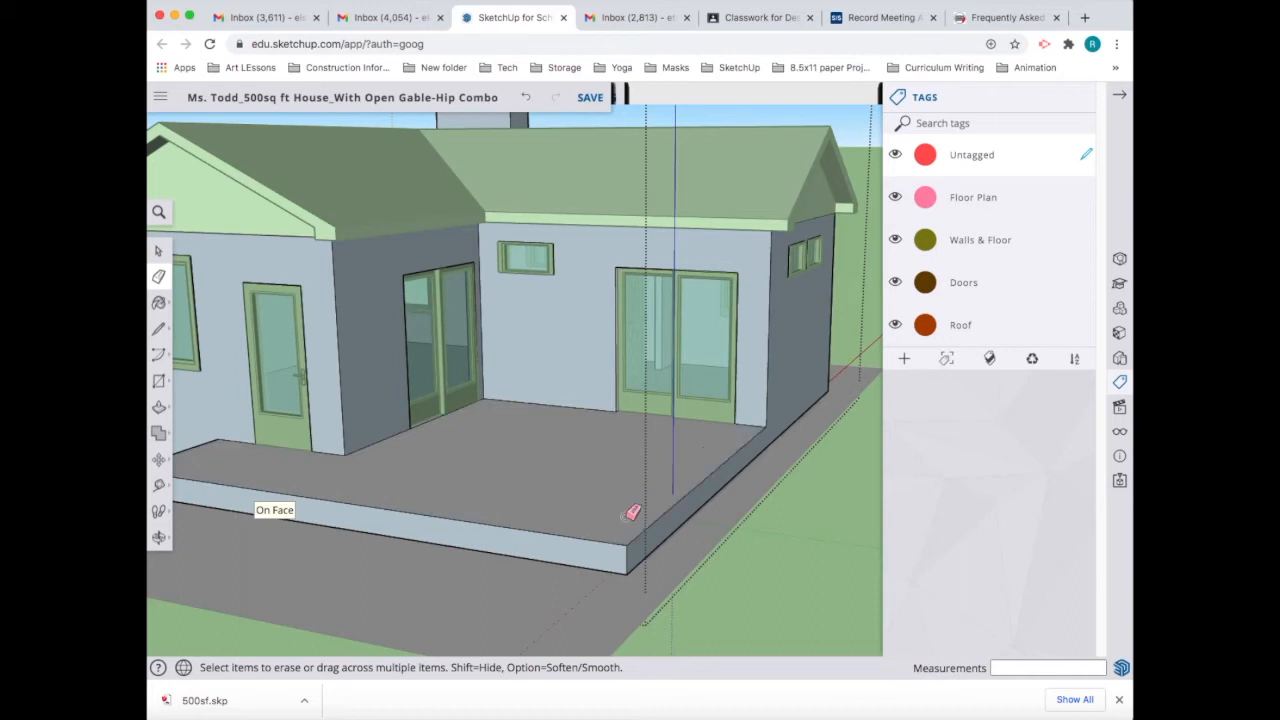
Reverse the face of the porch's top surface.
right_click(471, 451)
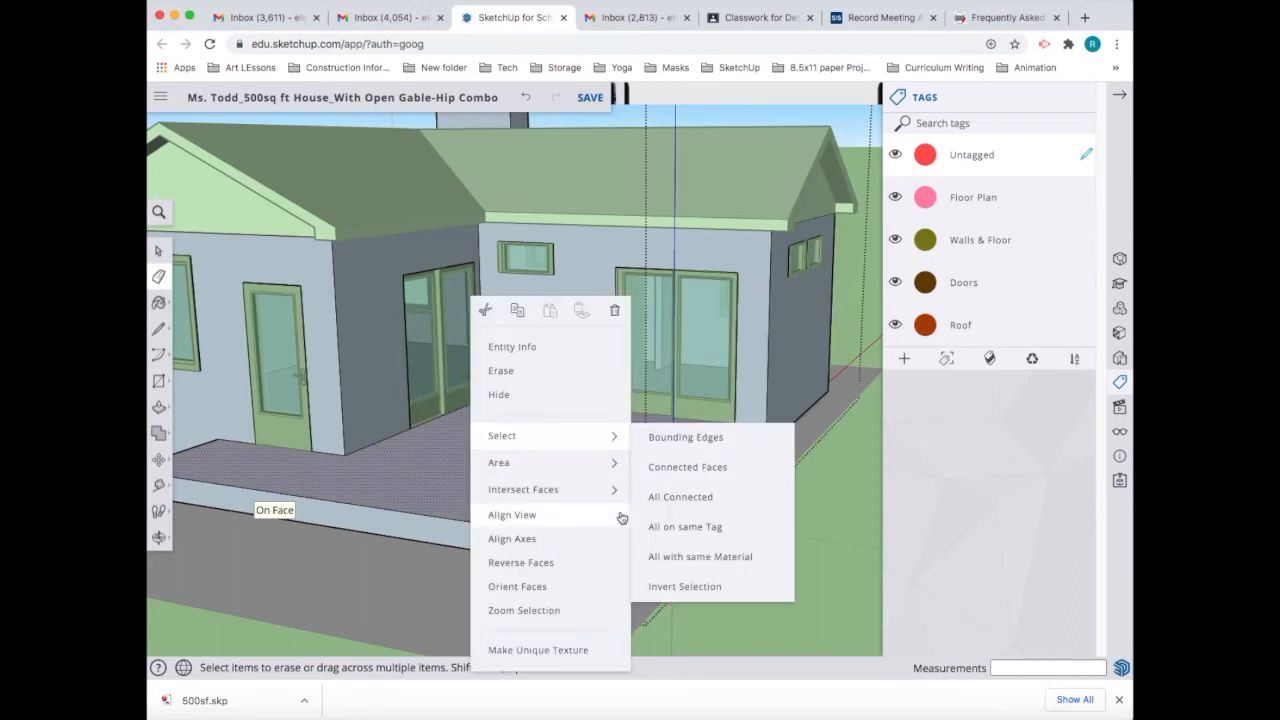
click(566, 566)
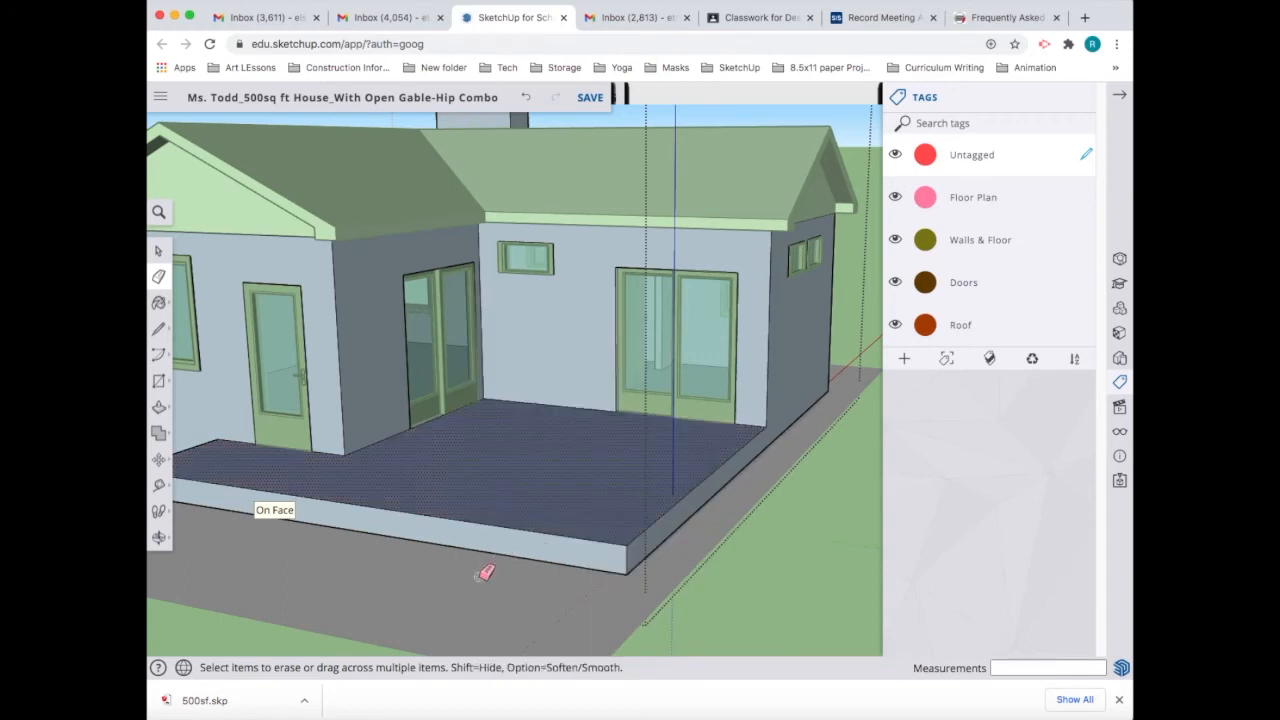
click(159, 252)
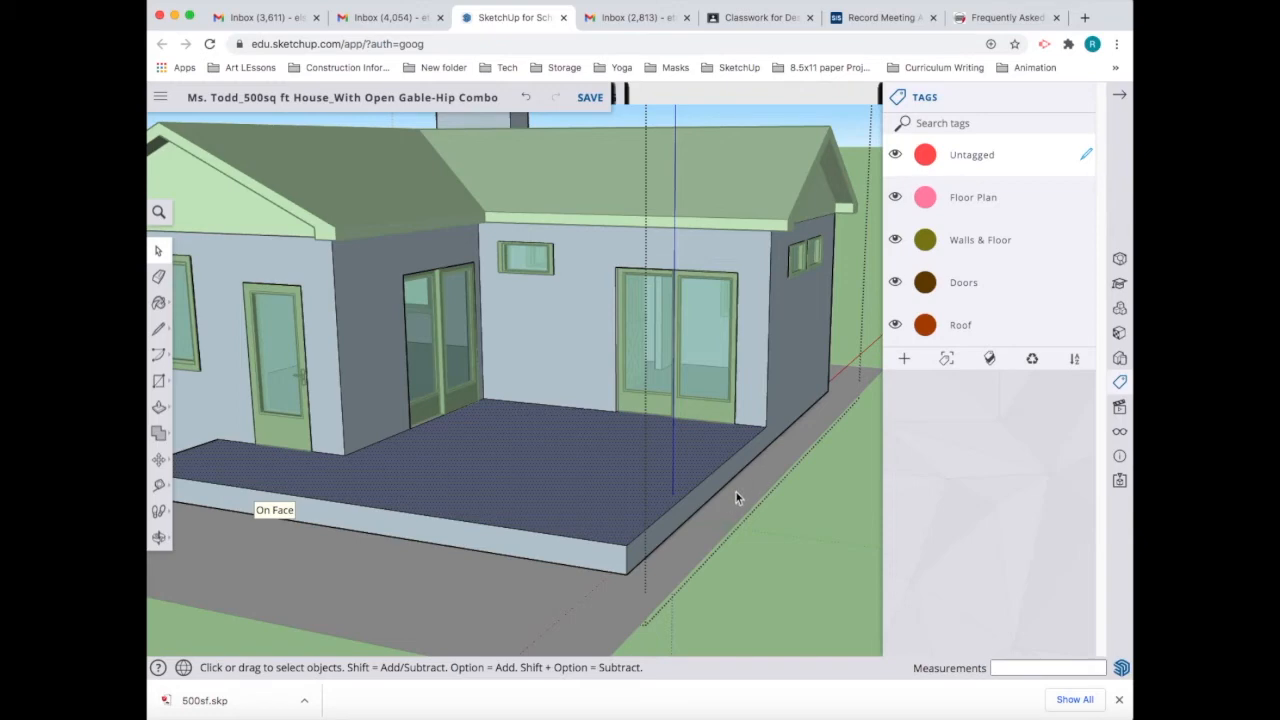
Draw a 5' line between the midpoints of the vertical edges on the porch's short end face beside the entry door.
key(o)
drag(609, 577, 544, 595)
mouse_move(544, 595)
middle_down()
mouse_move(560, 591)
mouse_move(523, 606)
middle_up()
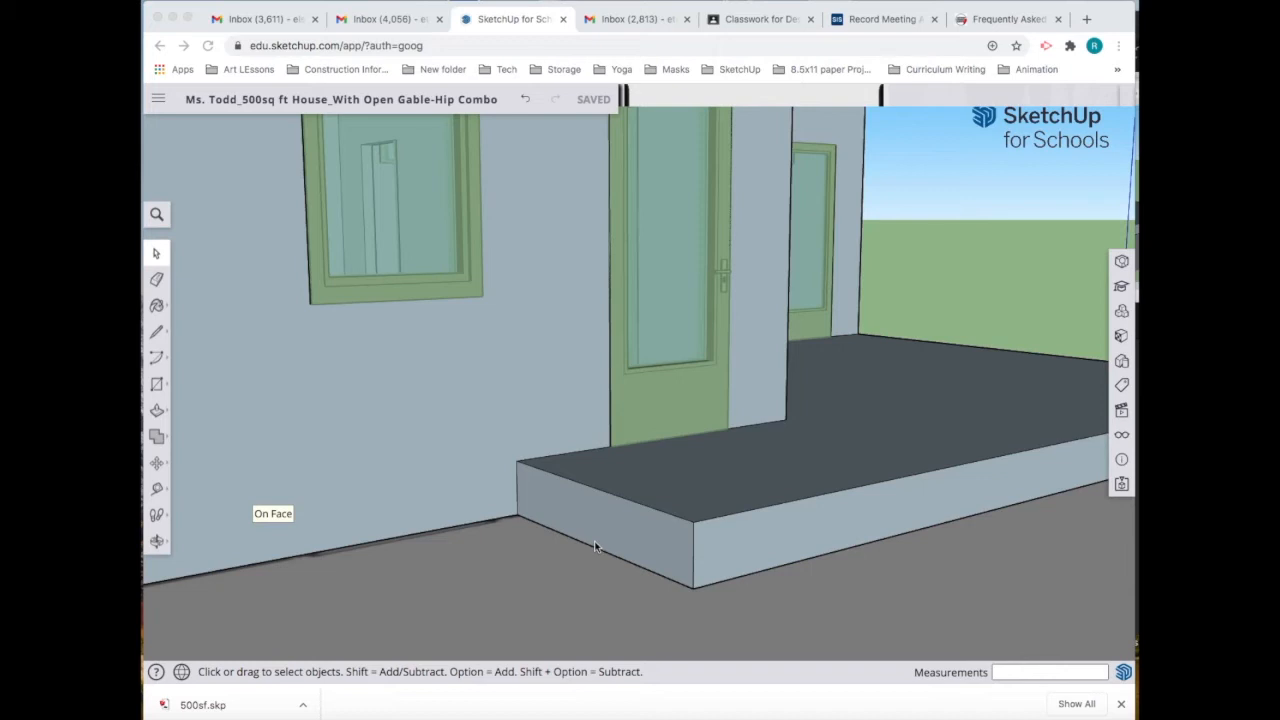
scroll(594, 545, down, 3)
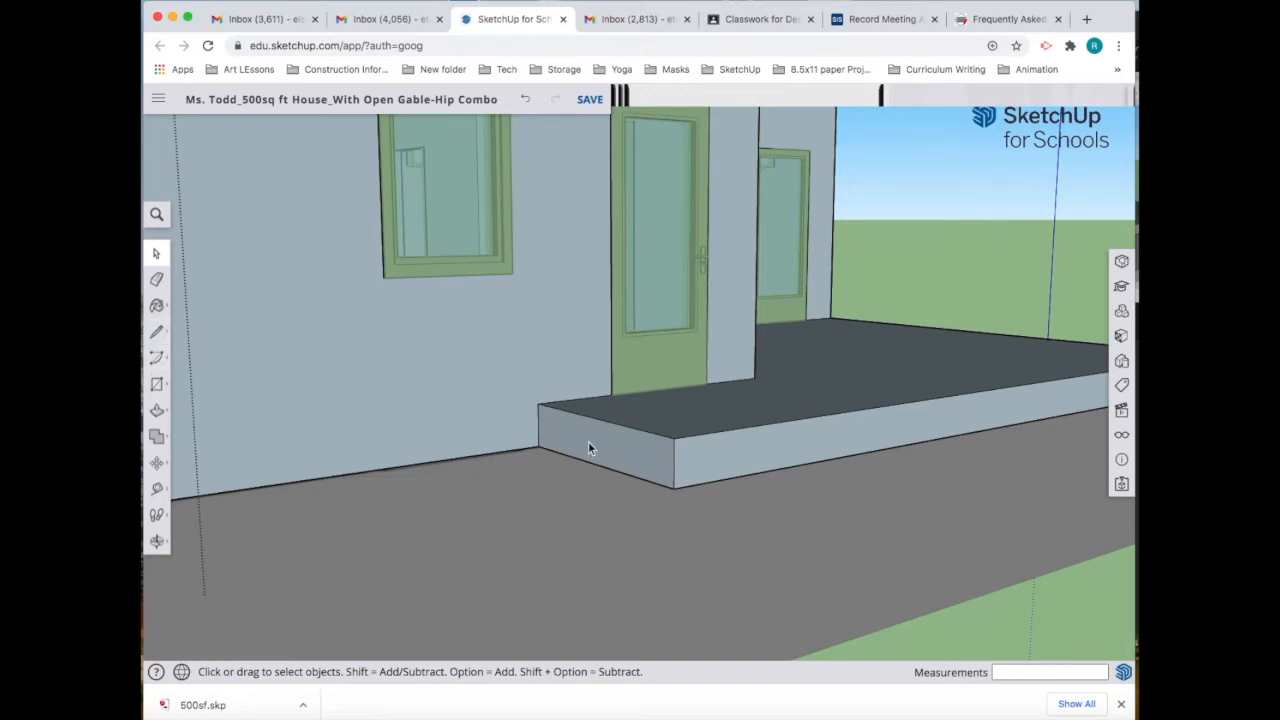
click(157, 331)
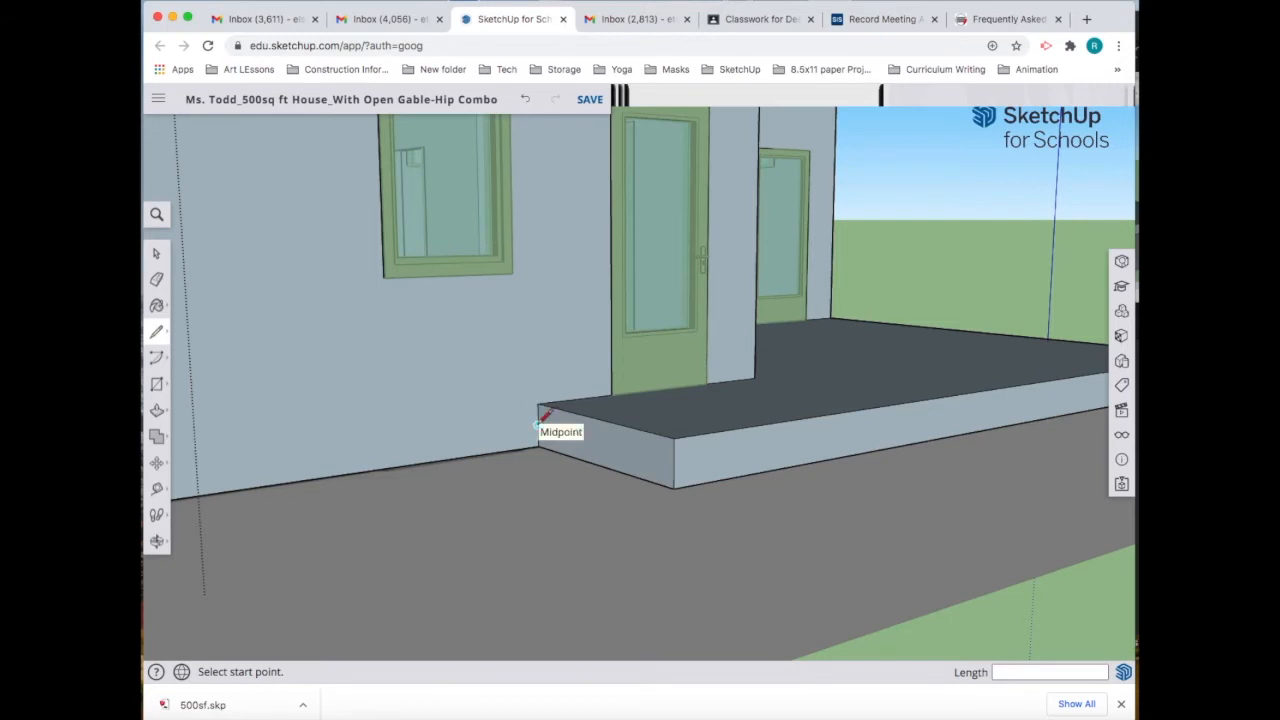
click(538, 425)
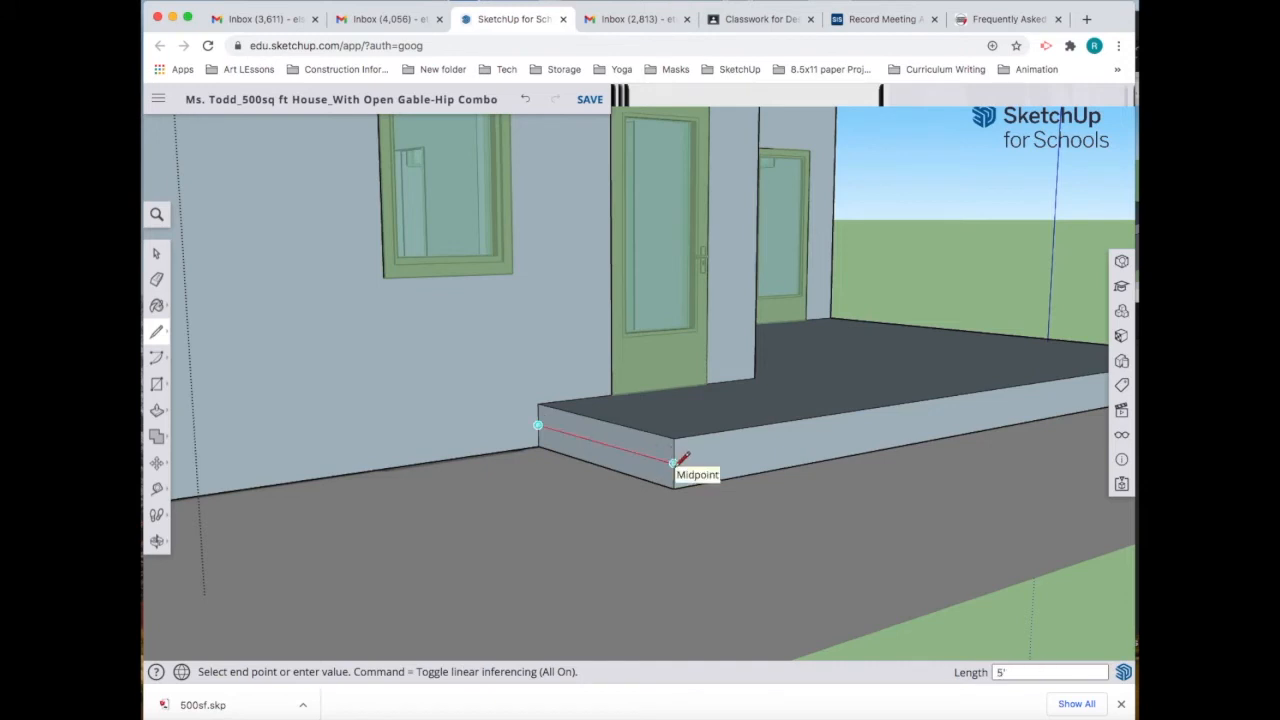
click(676, 462)
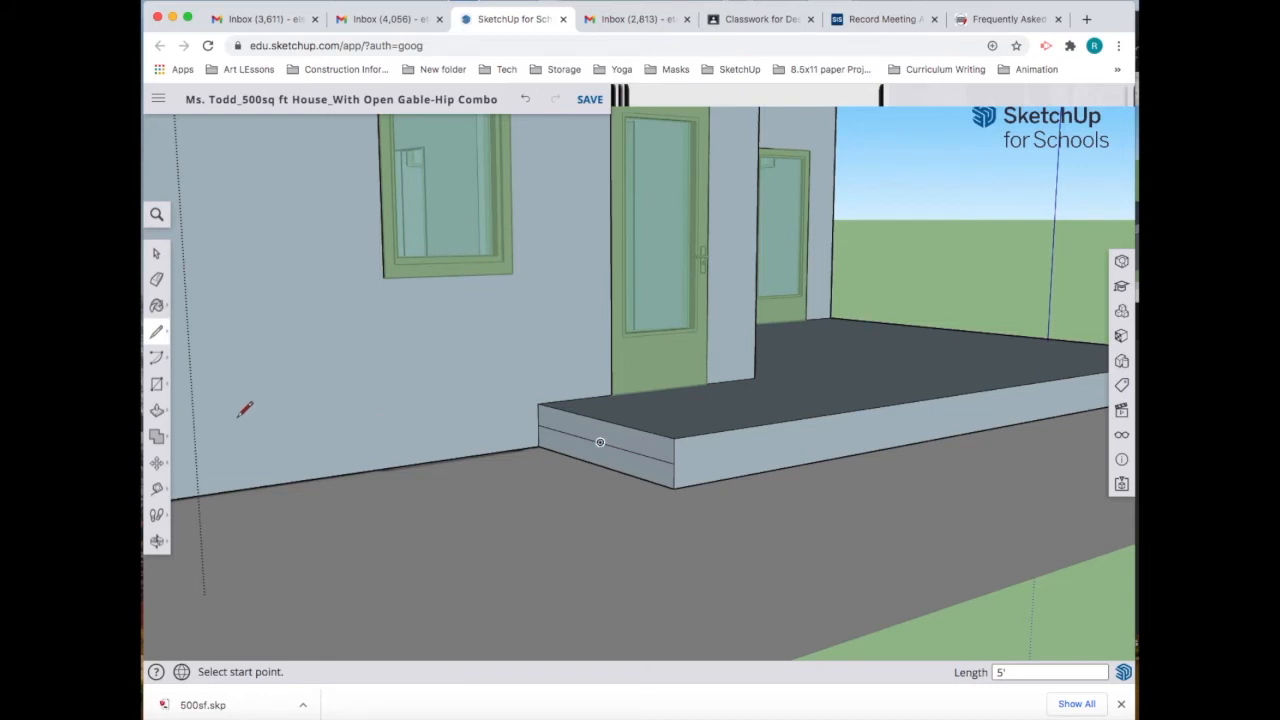
Push/Pull the lower half of the porch's short end face outward 1' to form a step.
click(157, 410)
drag(614, 468, 508, 514)
text(1')
key(Return)
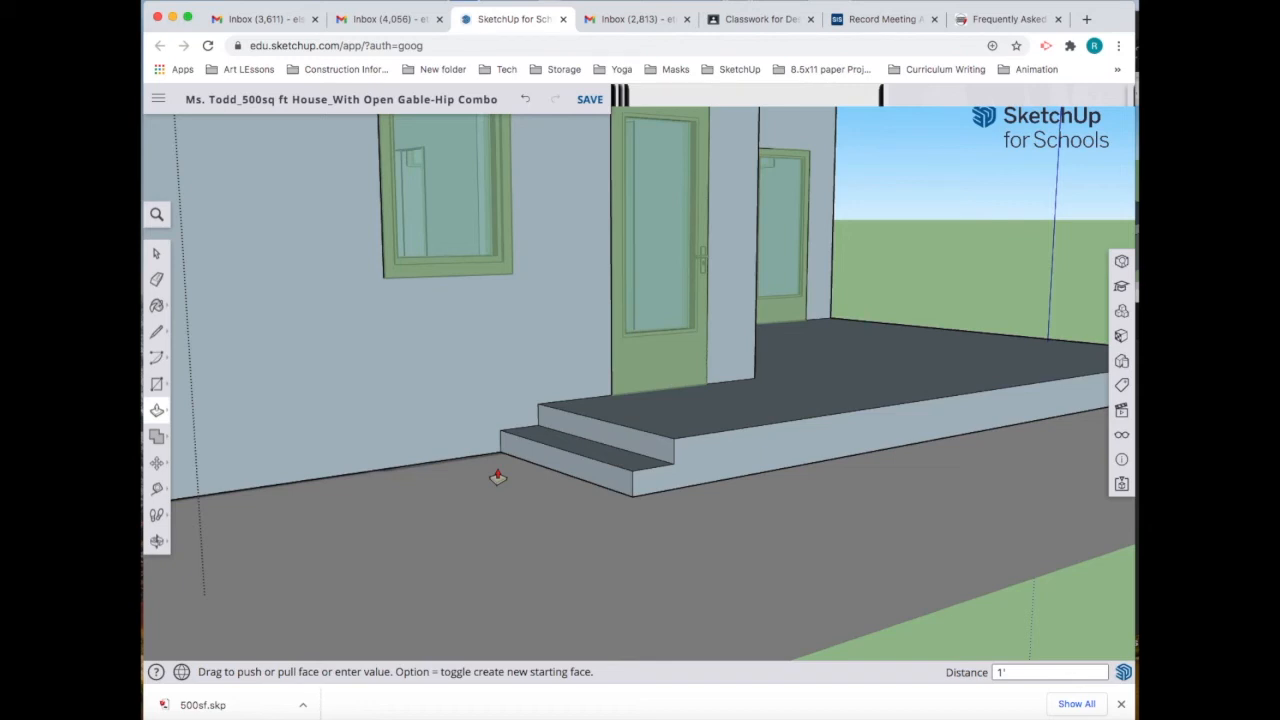
key(Return)
Draw a line from the step's inner corner along the mid-height of the porch's long front face to its far edge.
scroll(954, 515, down, 5)
shift+middle_drag(950, 508, 634, 543)
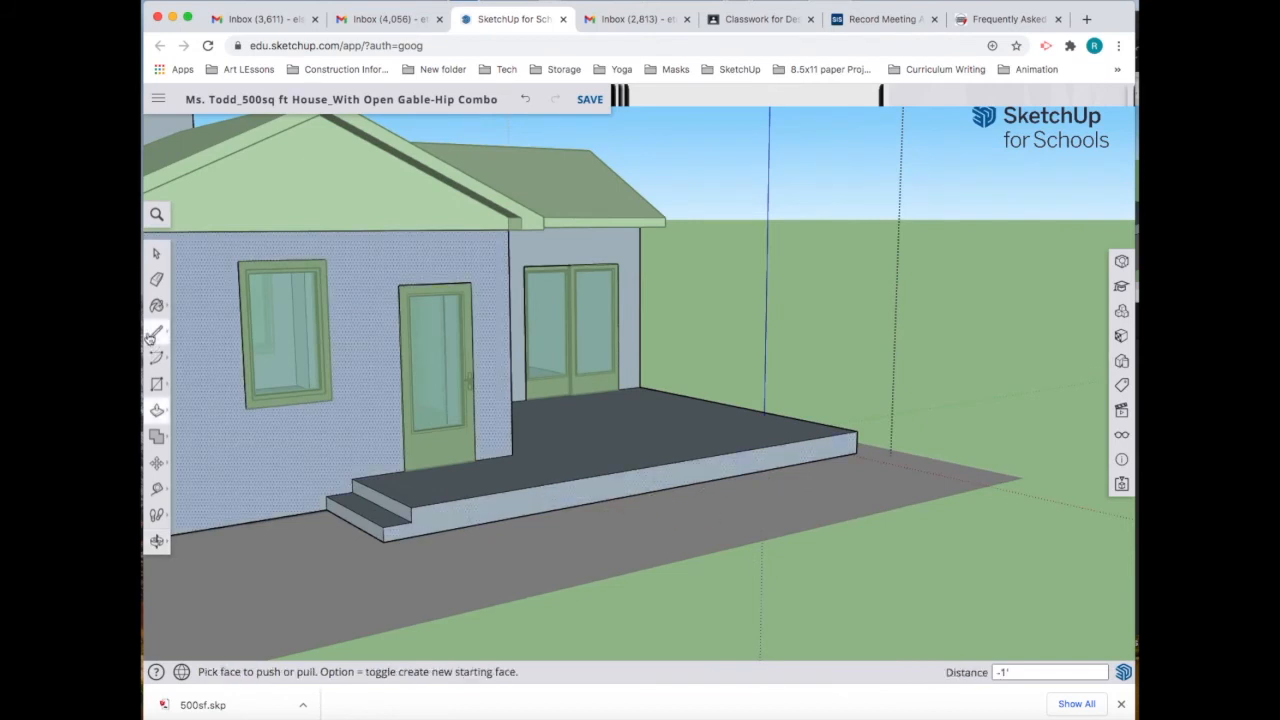
click(156, 332)
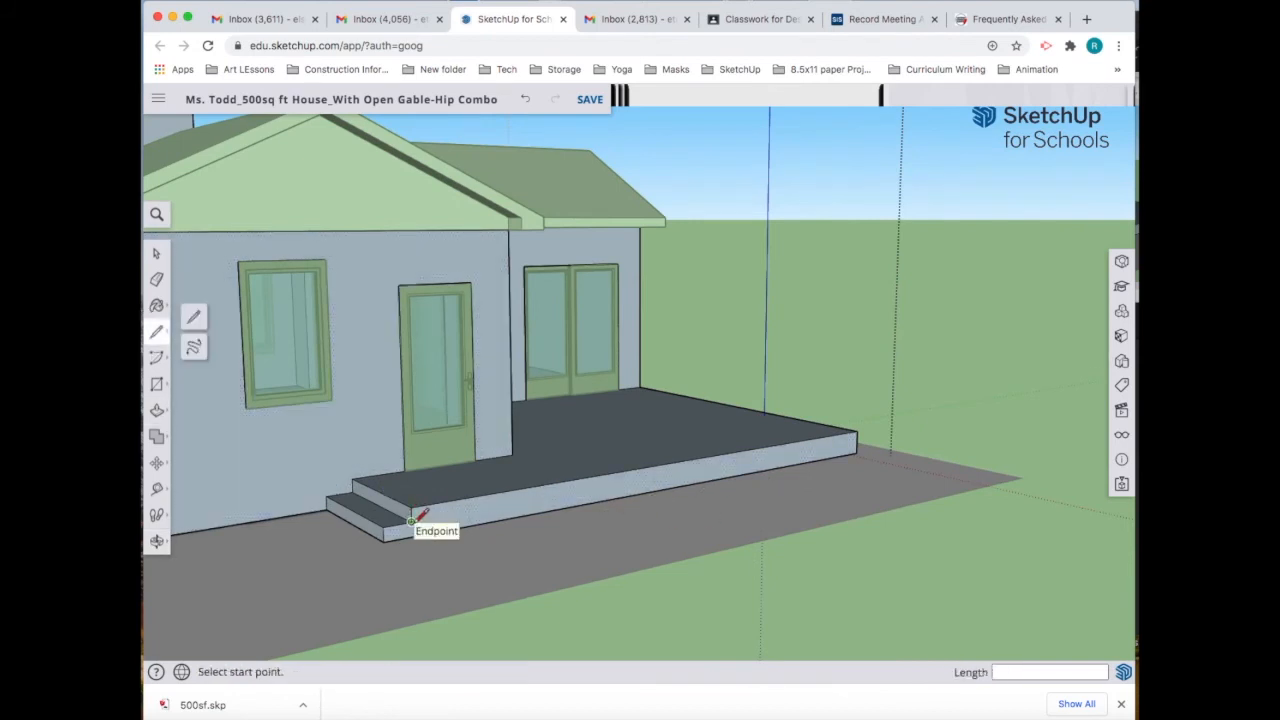
click(410, 522)
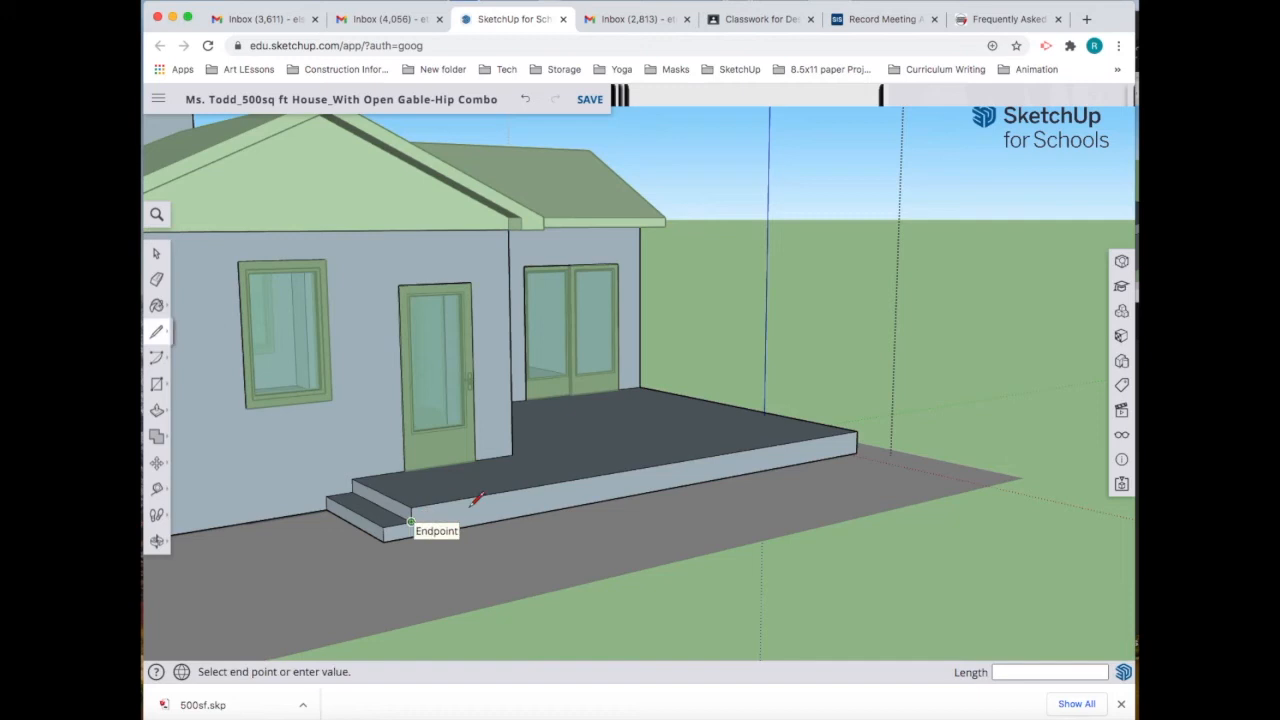
click(853, 442)
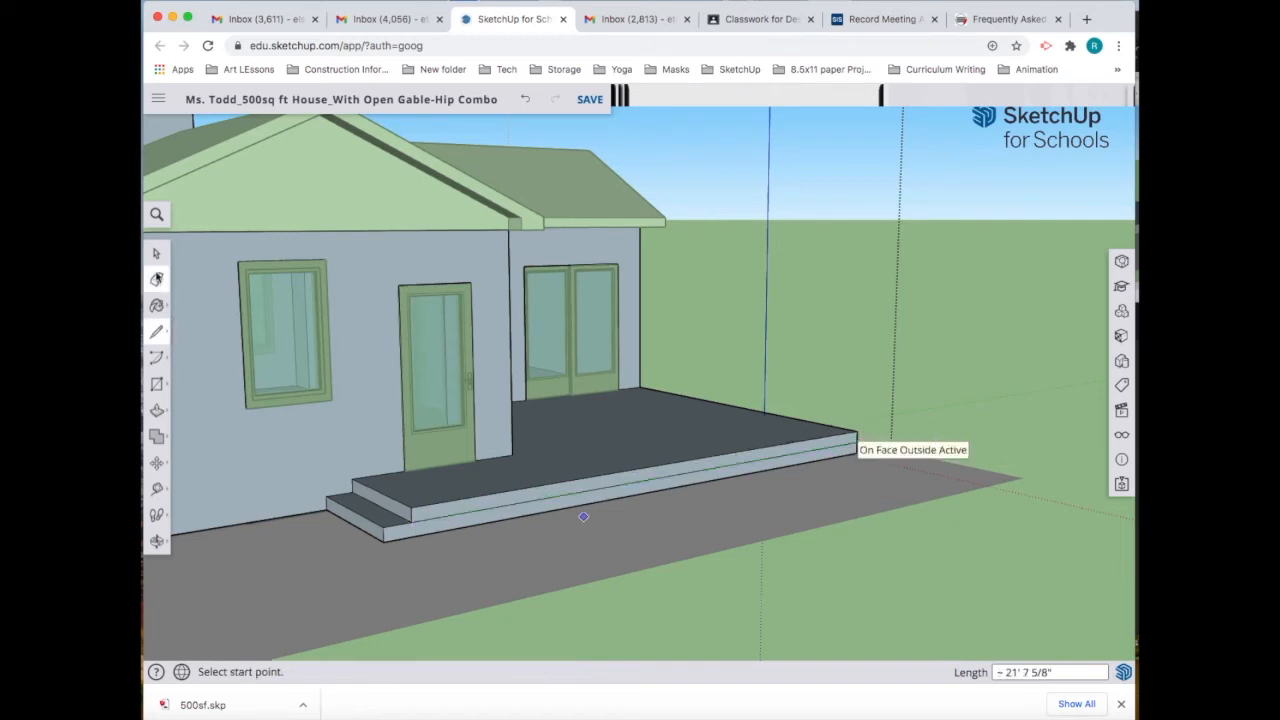
Push/Pull the lower half of the porch's long front face outward 1' to form a front step.
click(157, 411)
click(551, 514)
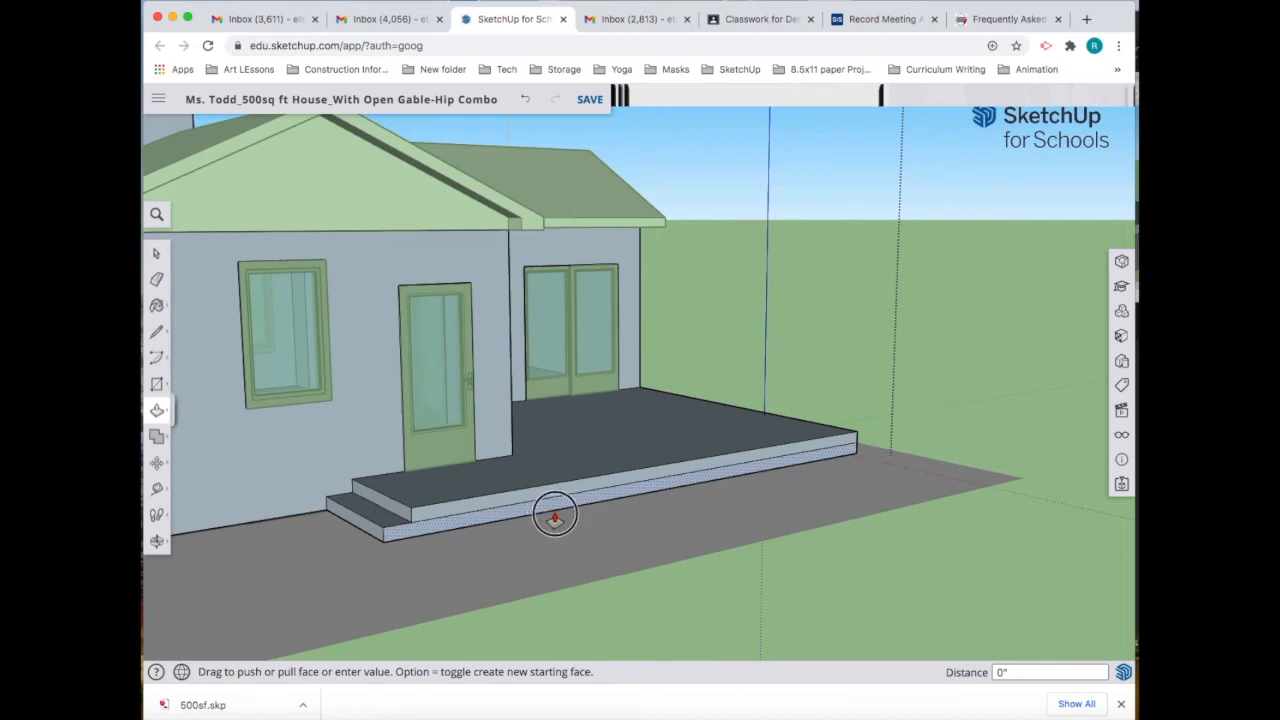
text(1')
key(Return)
click(586, 537)
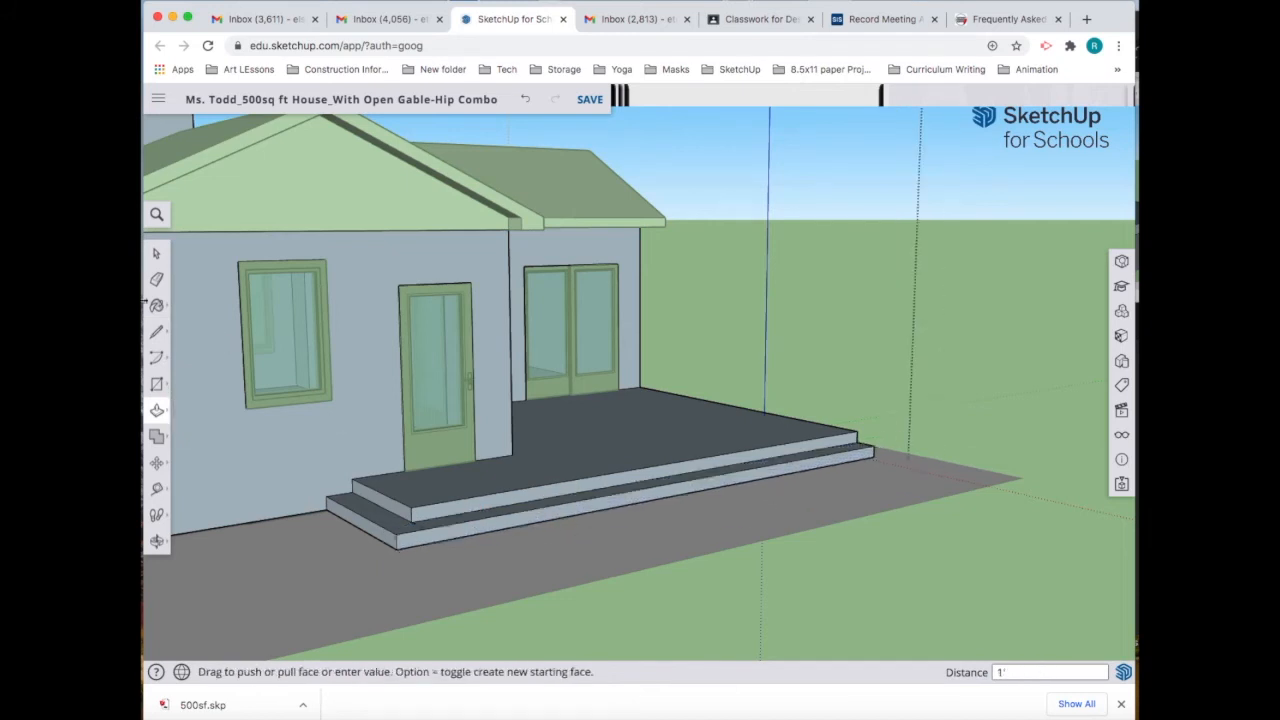
Erase the seam line where the end step and the front step meet at the porch corner.
key(e)
scroll(670, 465, up, 5)
click(655, 472)
click(655, 472)
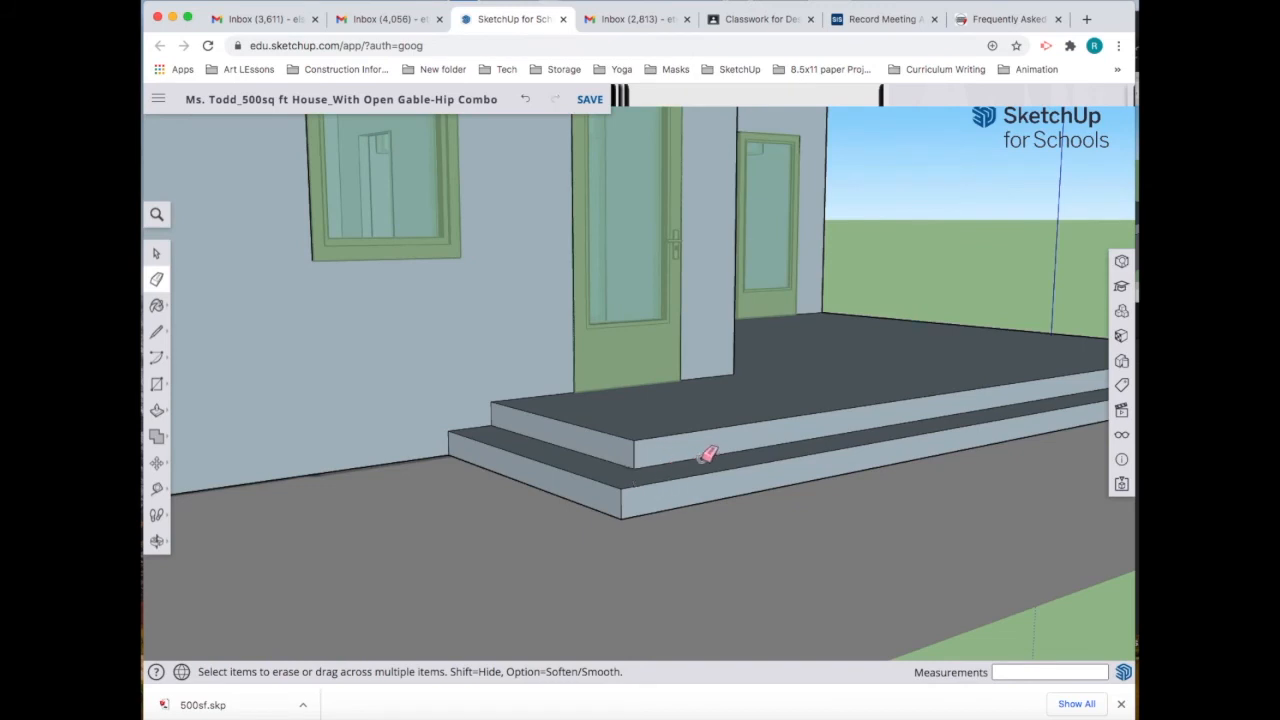
Draw a 1' vertical line from the porch's top corner at the house's outer wall corner down to the base edge.
mouse_move(686, 425)
shift+middle_down()
mouse_move(314, 488)
mouse_move(161, 487)
shift+middle_up()
middle_drag(556, 397, 355, 380)
middle_drag(176, 479, 500, 363)
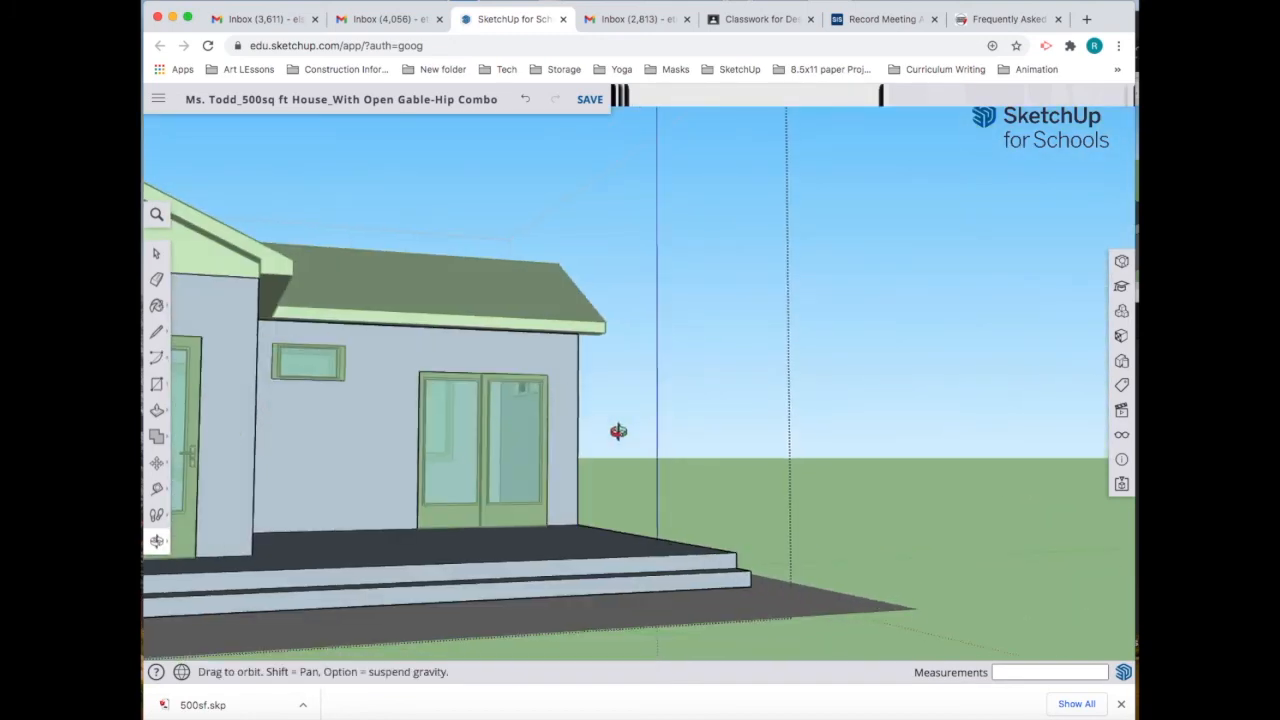
middle_drag(423, 506, 360, 463)
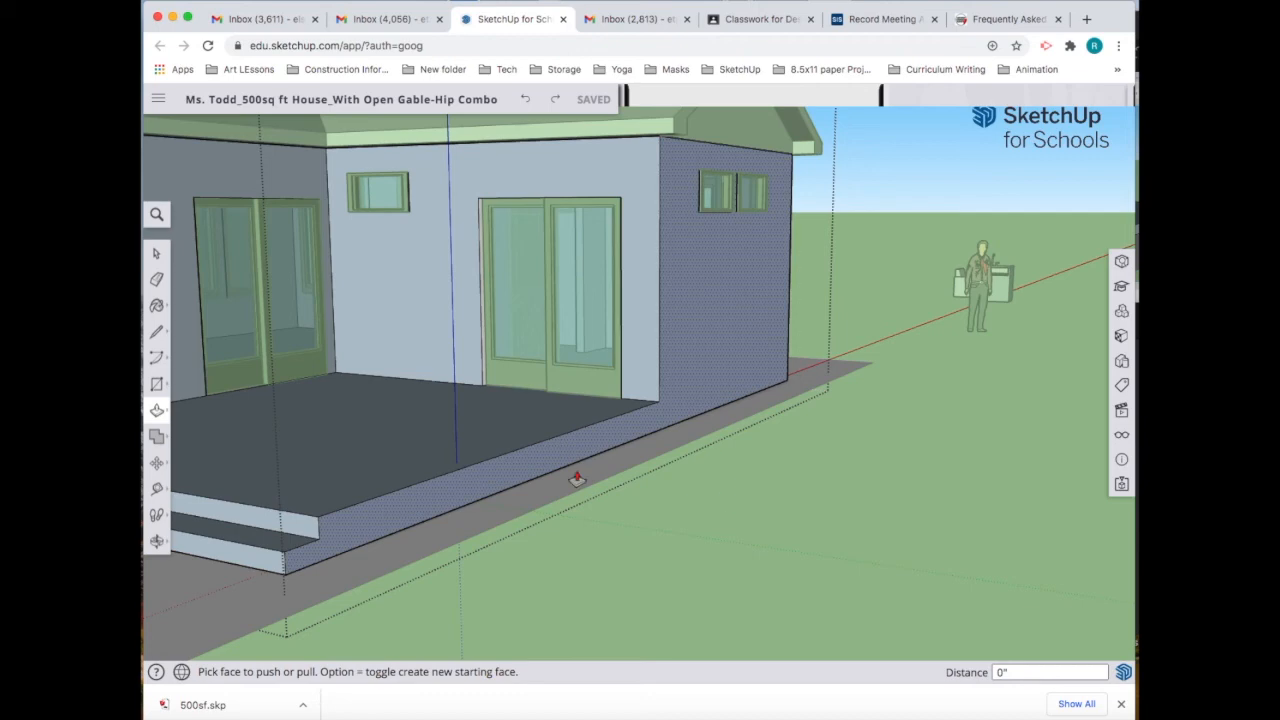
click(156, 331)
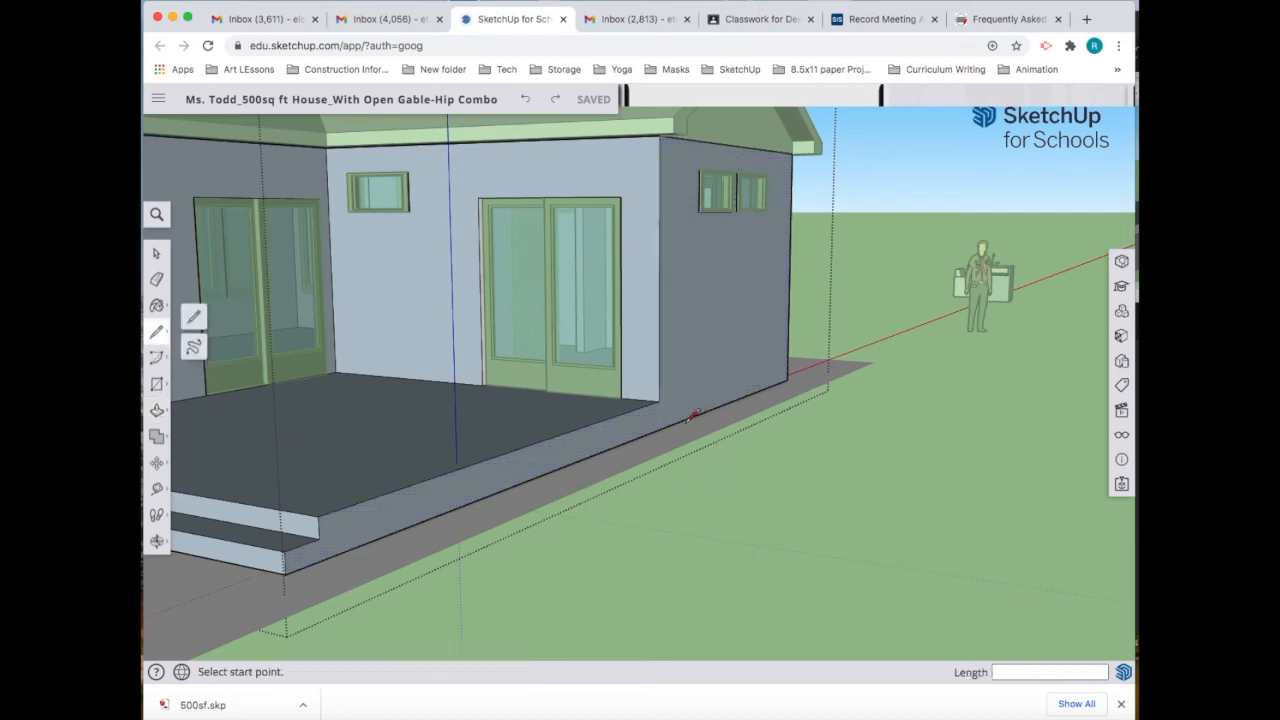
click(659, 400)
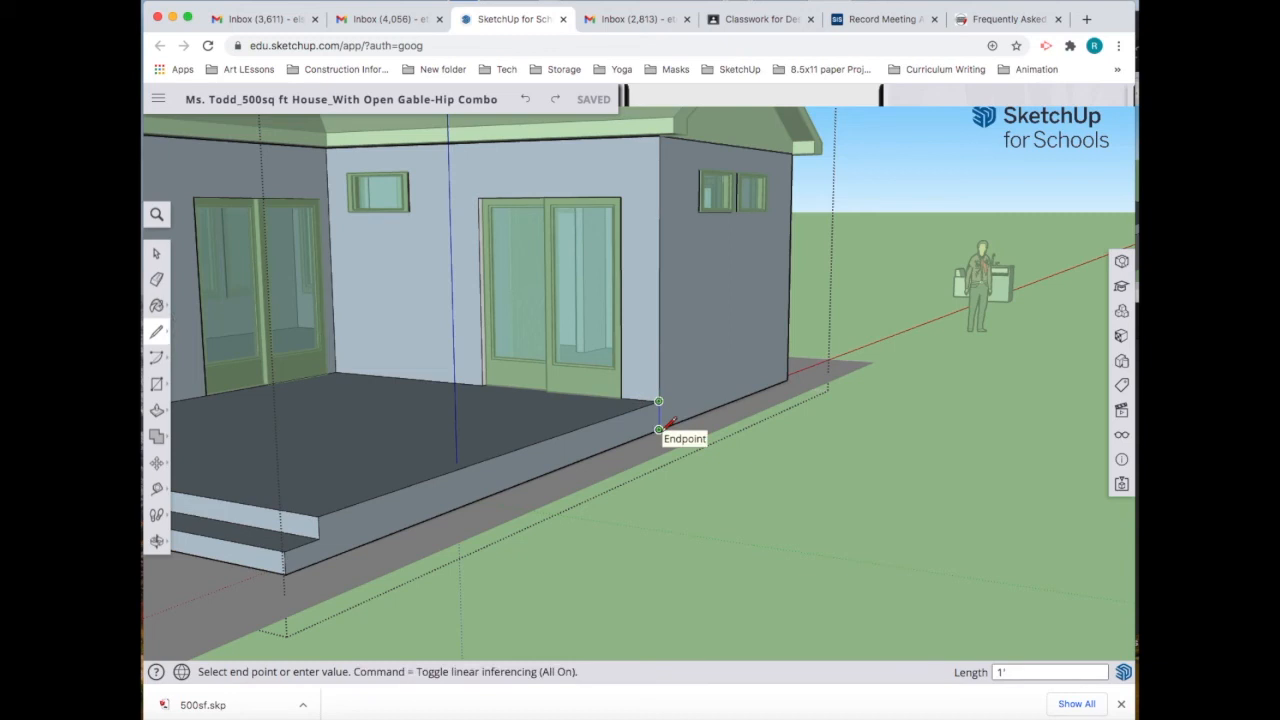
click(660, 429)
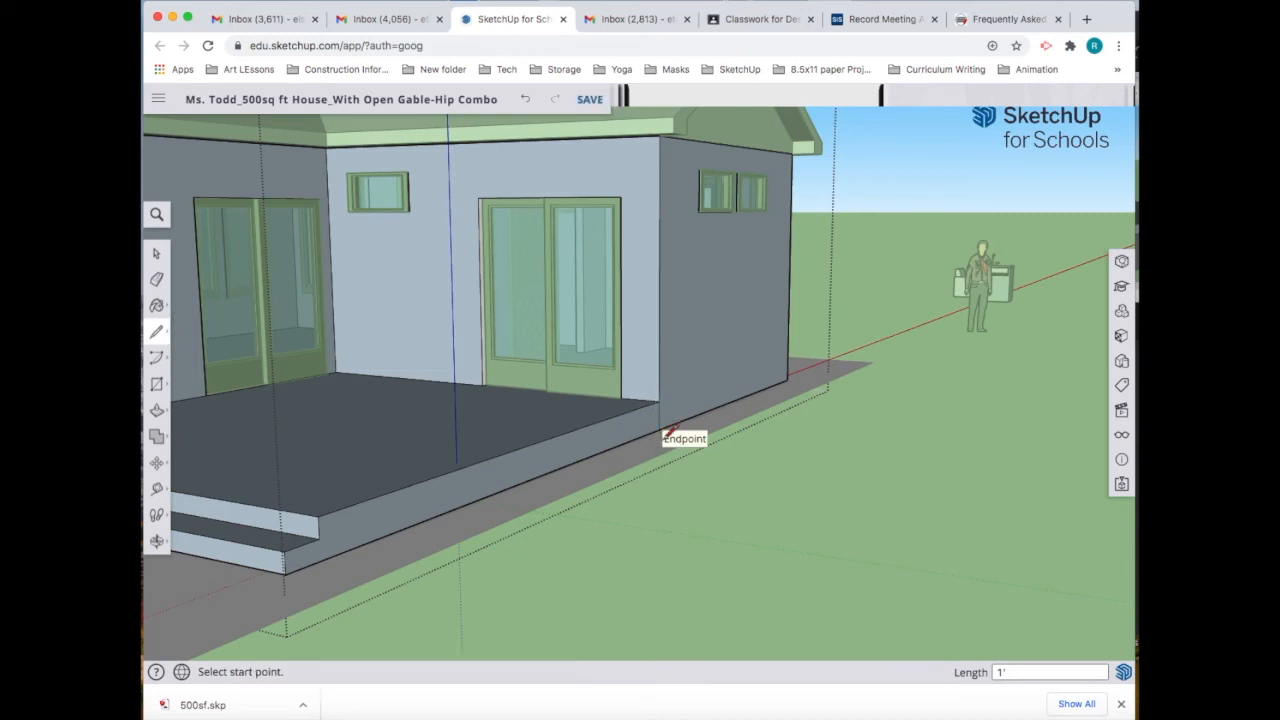
Push/Pull the porch's side face beyond the outer wall corner outward 6'.
key(p)
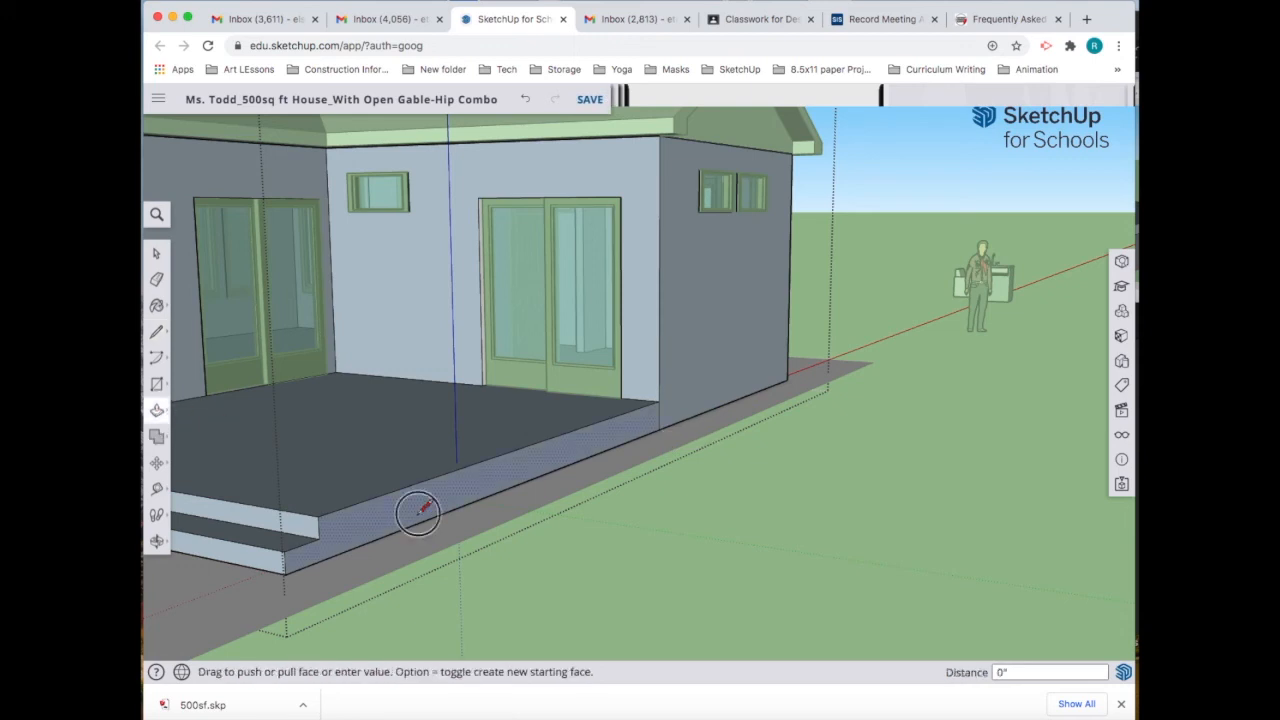
click(443, 523)
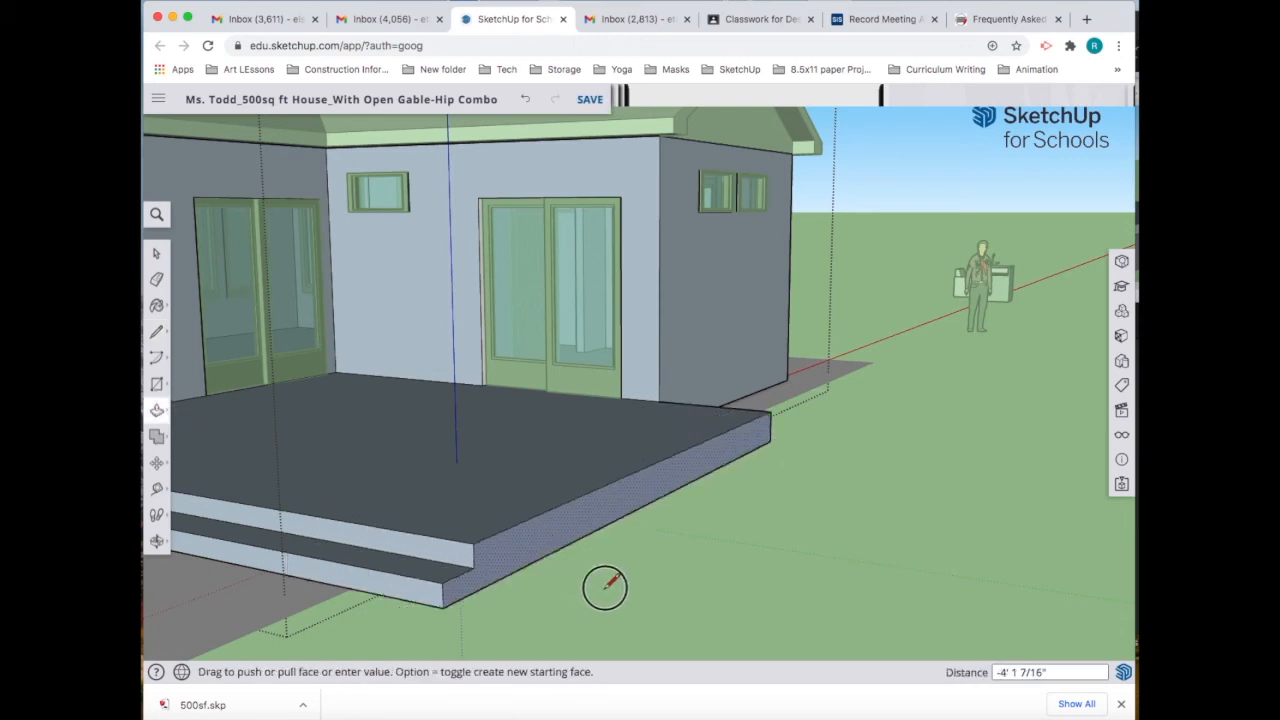
click(654, 614)
text(6')
key(Return)
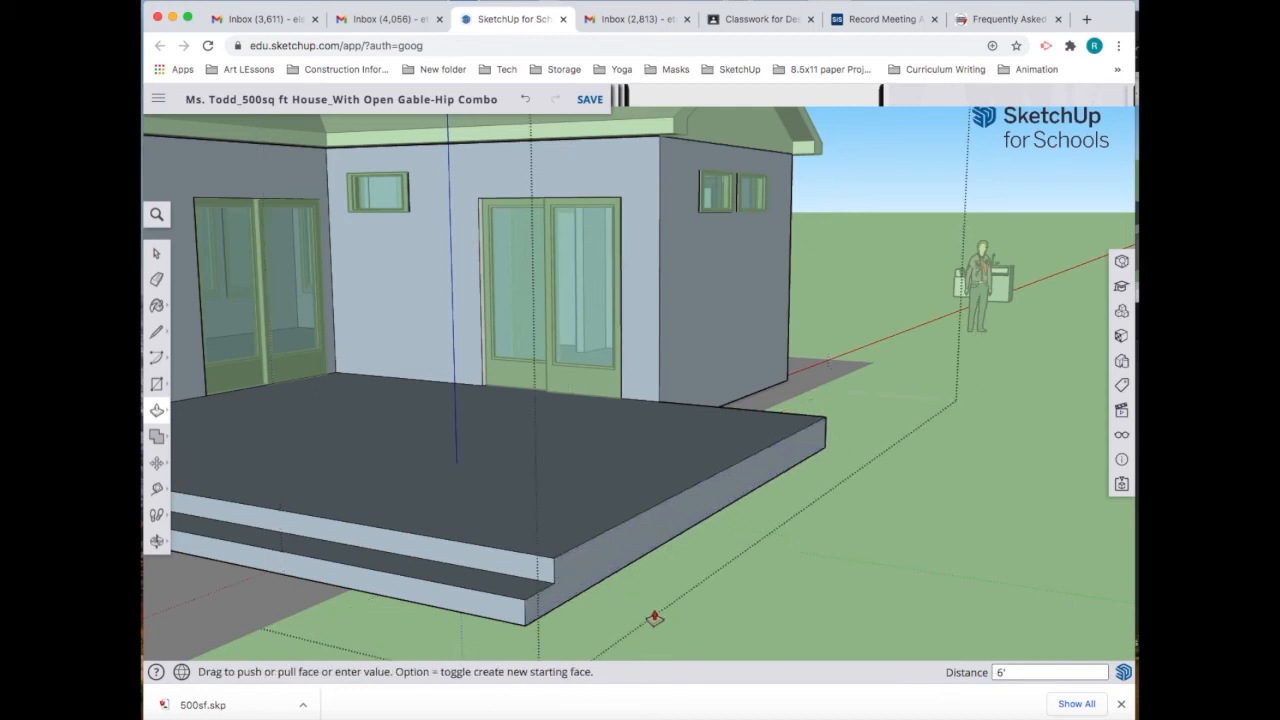
Draw a line from the front step's inner corner across the extended side face to the midpoint of its far vertical edge.
middle_drag(706, 571, 606, 543)
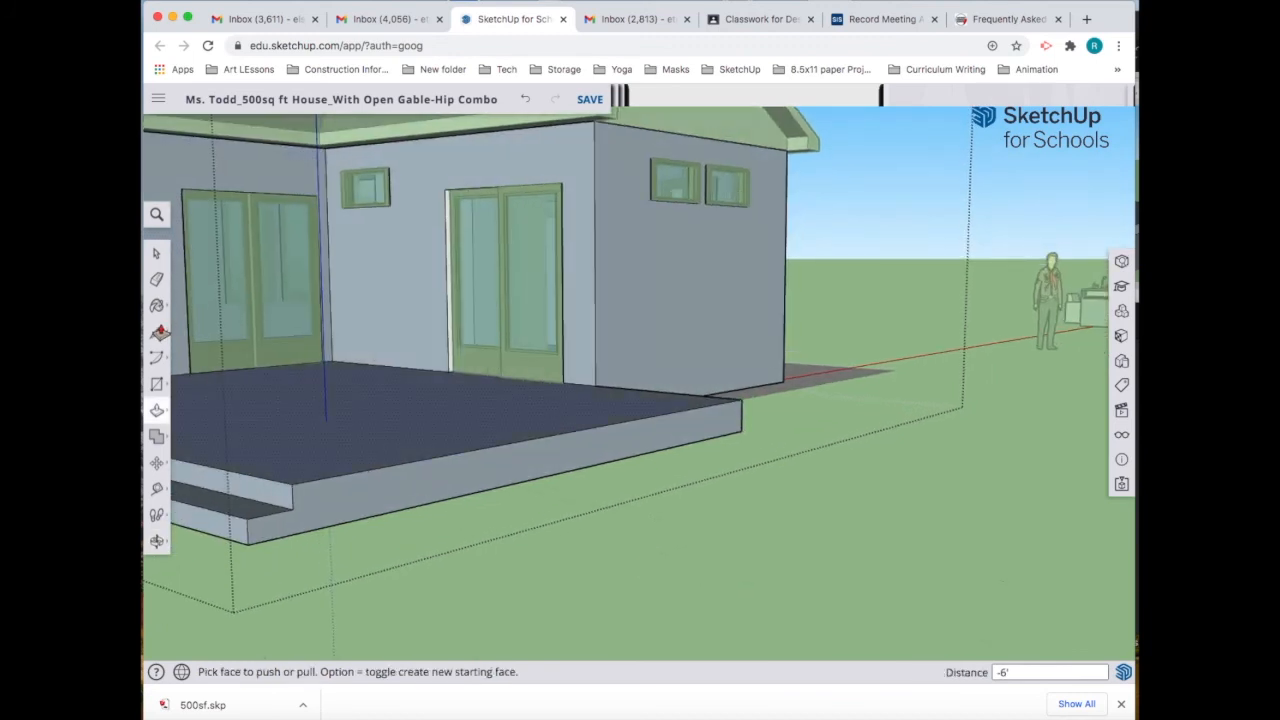
key(l)
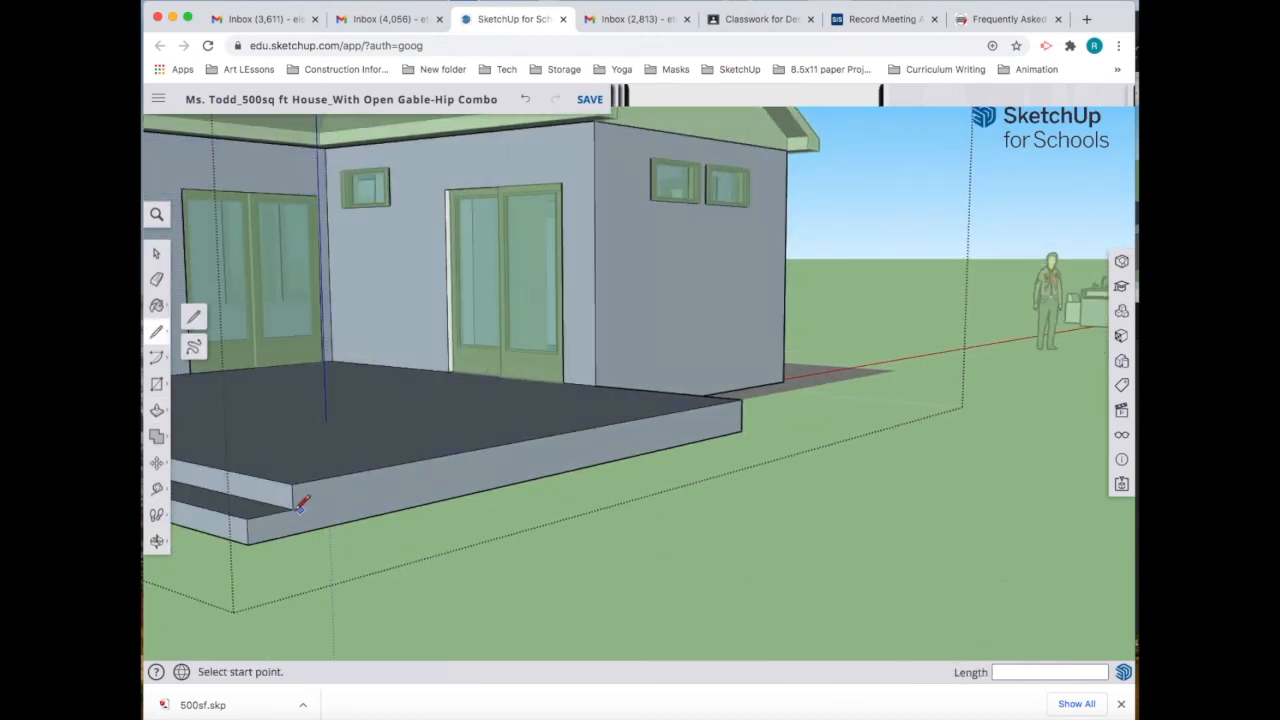
click(292, 508)
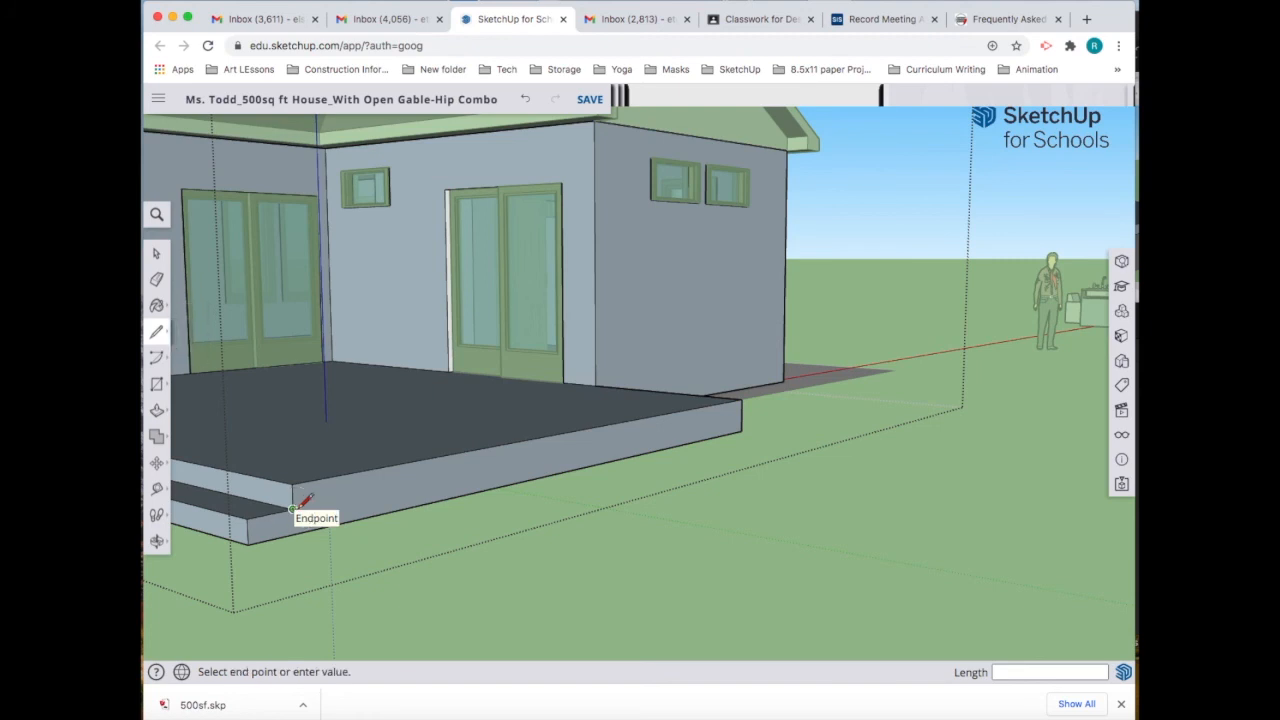
click(740, 415)
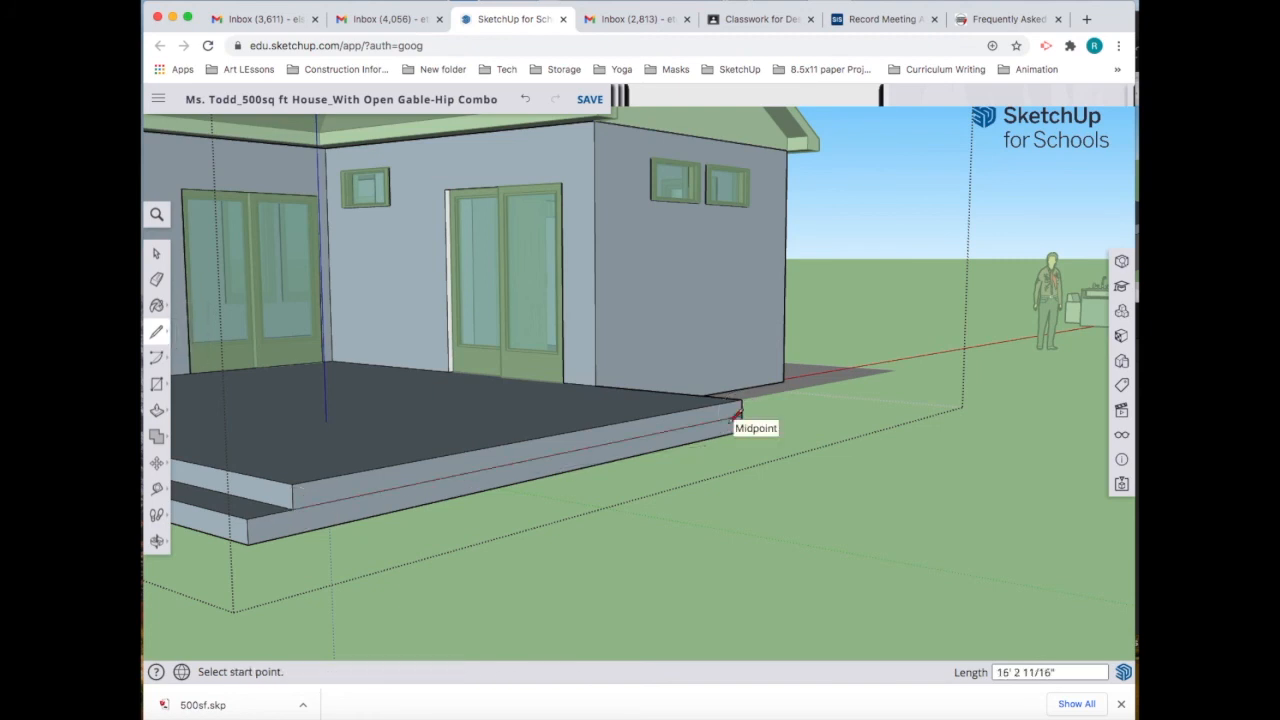
Push/Pull the lower half of the extended side face outward 1' to form a side step.
click(157, 408)
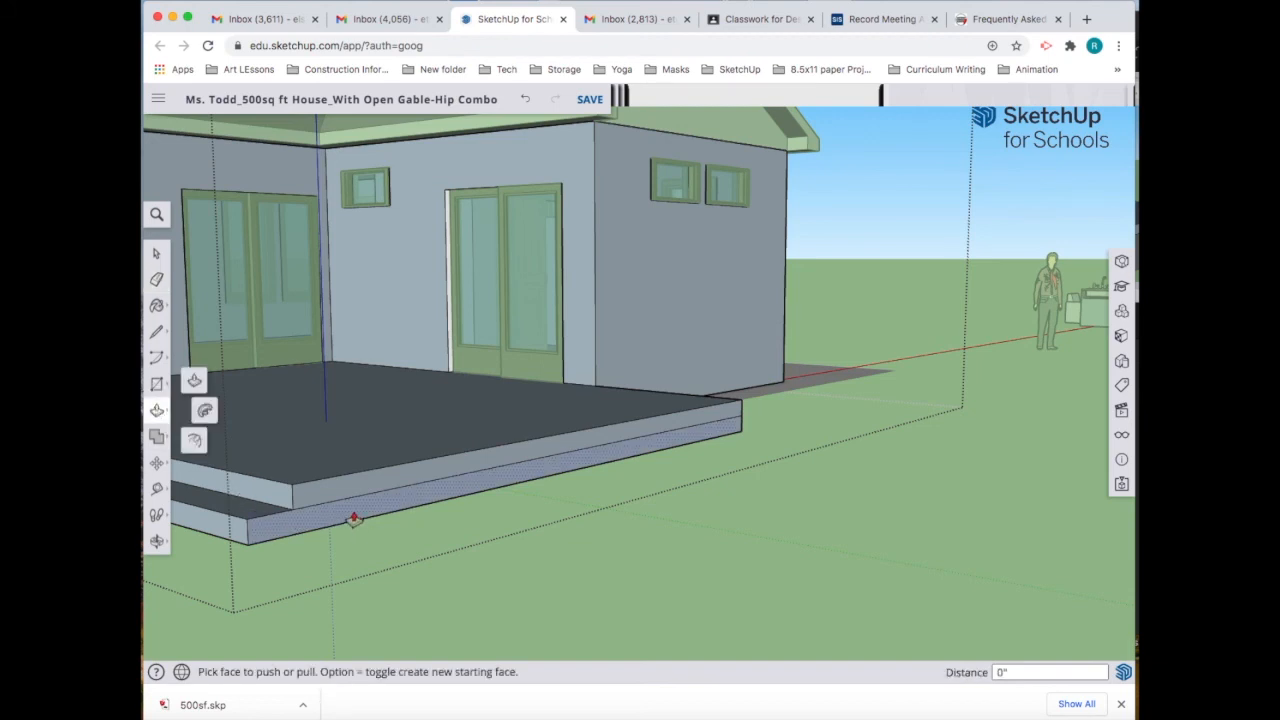
drag(383, 528, 426, 558)
text(1')
key(Return)
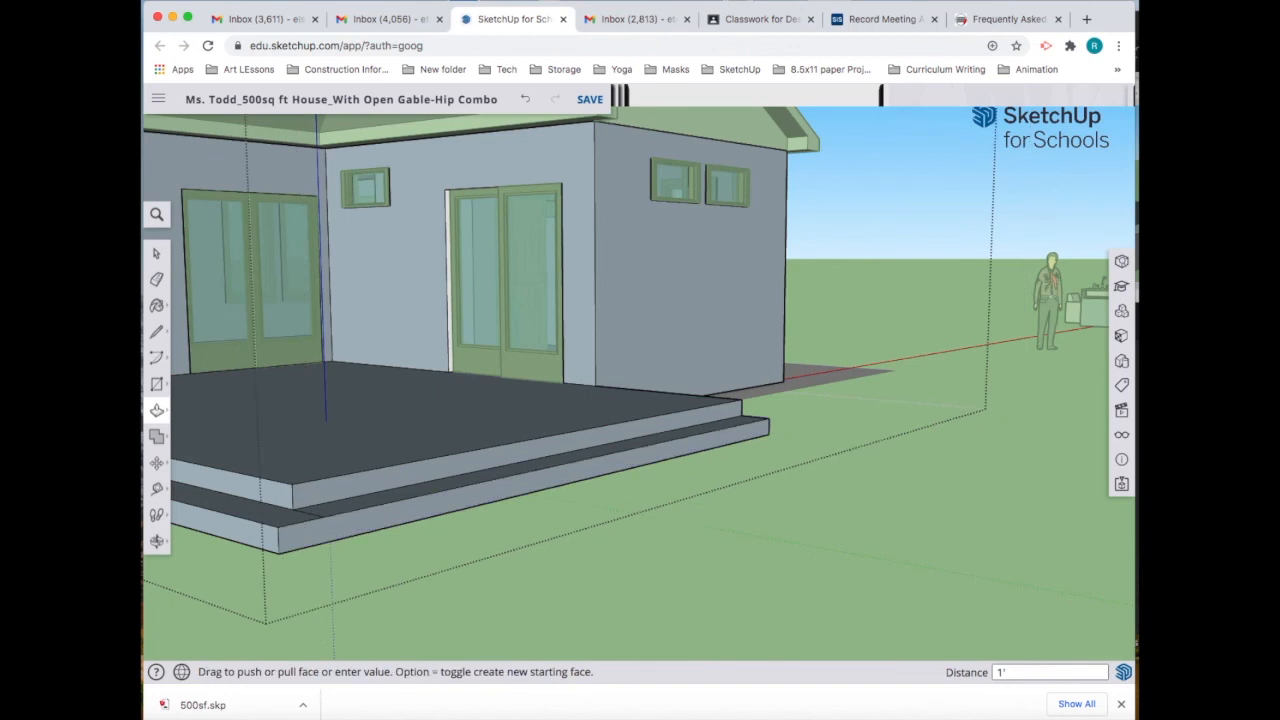
Draw a 6' line across the porch's end face beside the gable wall, from the existing step's inner corner to the house wall.
key(e)
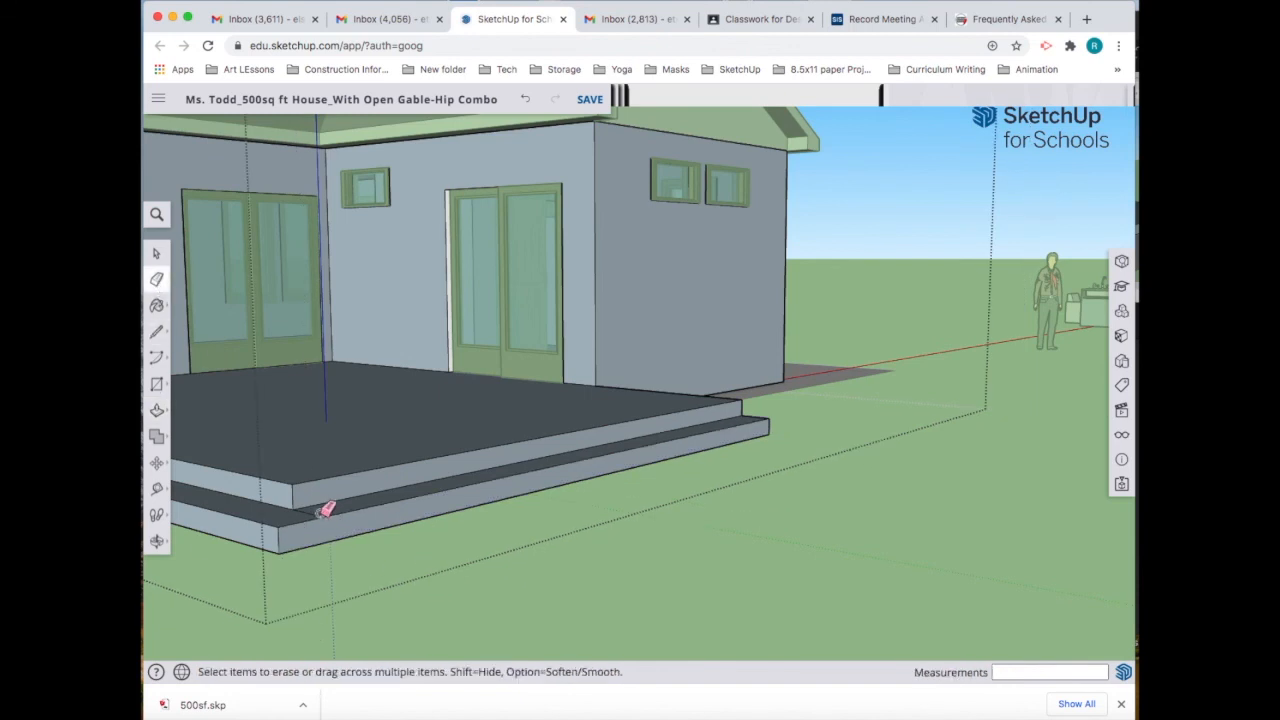
key(o)
mouse_move(537, 594)
mouse_down()
mouse_move(294, 609)
mouse_move(316, 588)
mouse_up()
shift+middle_drag(316, 588, 306, 598)
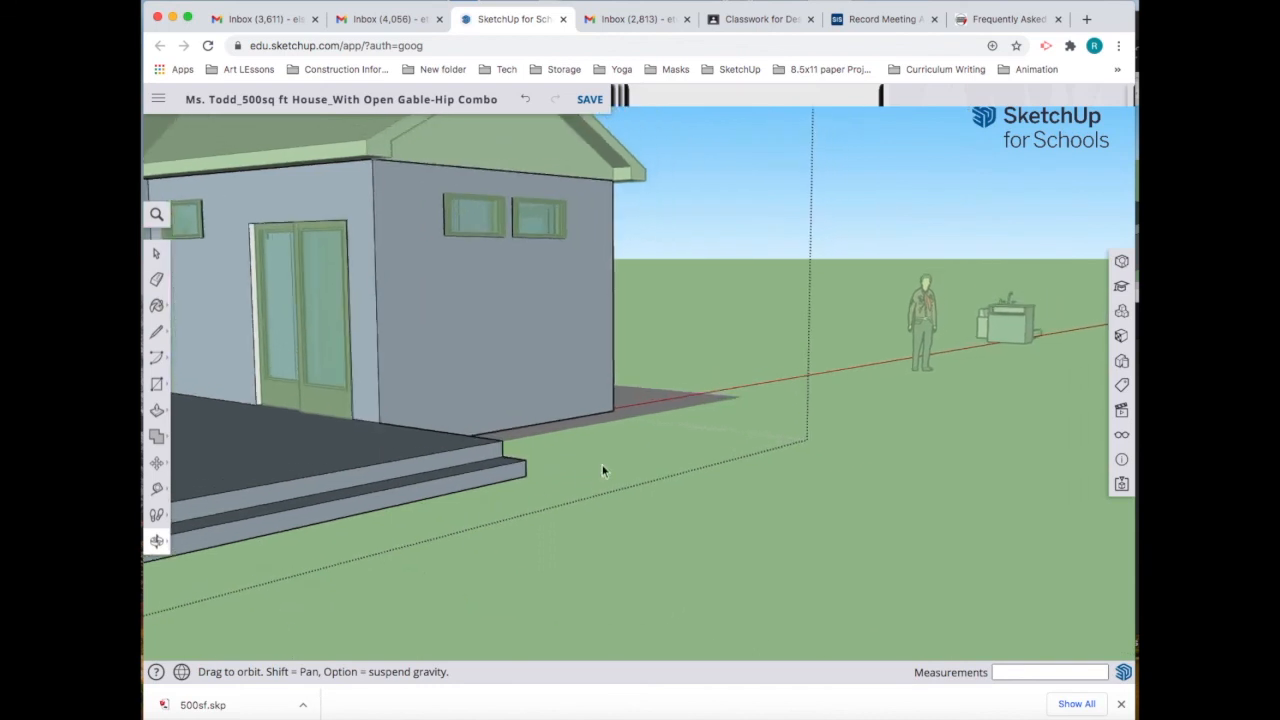
key(space)
shift+middle_drag(617, 573, 562, 692)
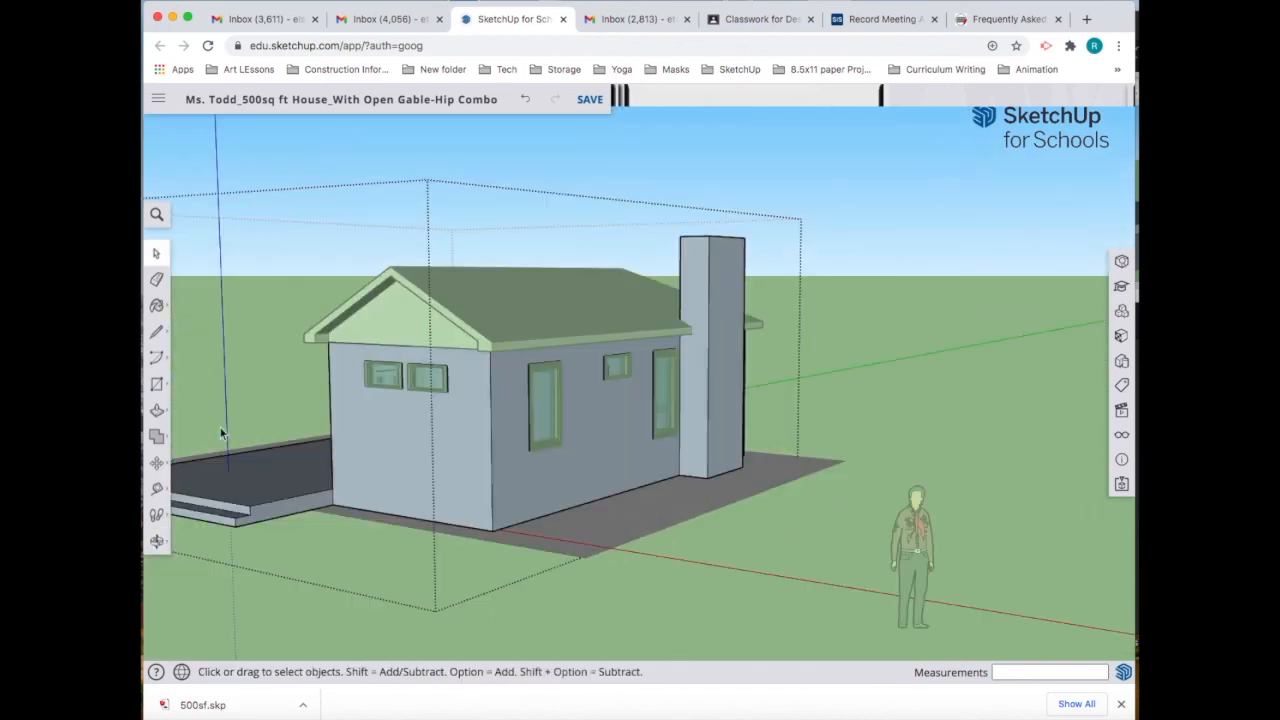
scroll(343, 512, up, 2)
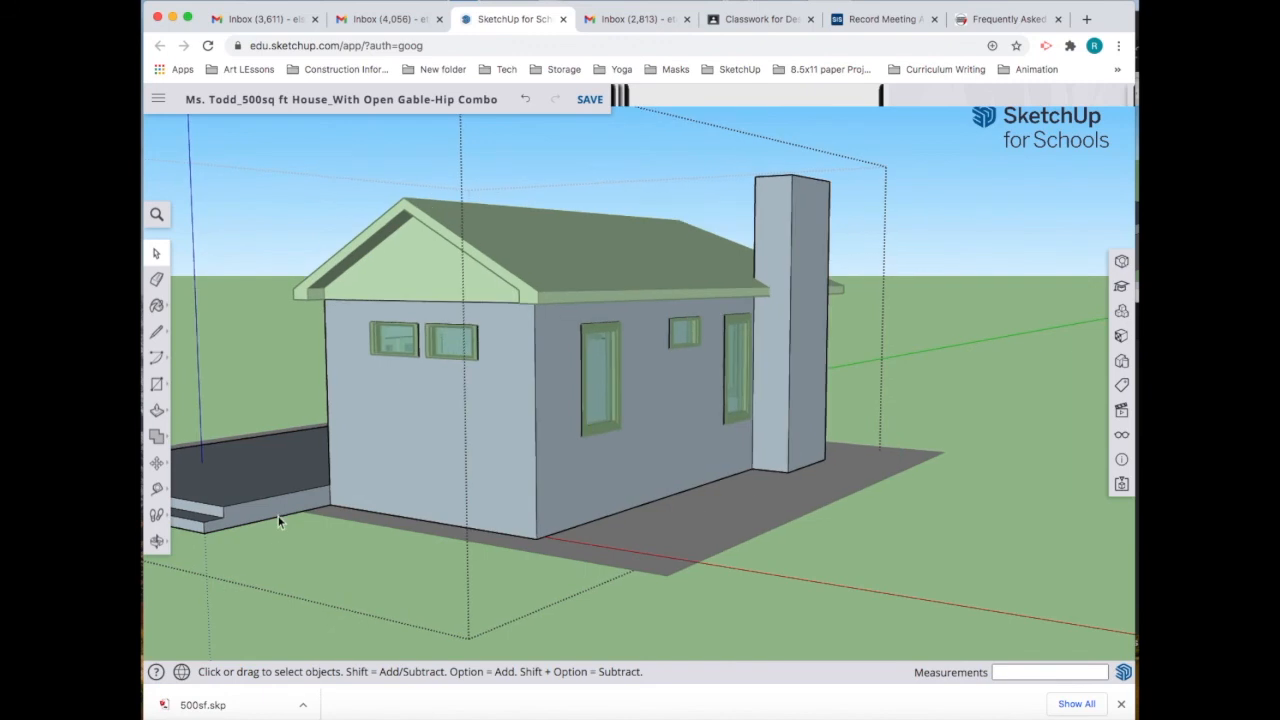
click(159, 333)
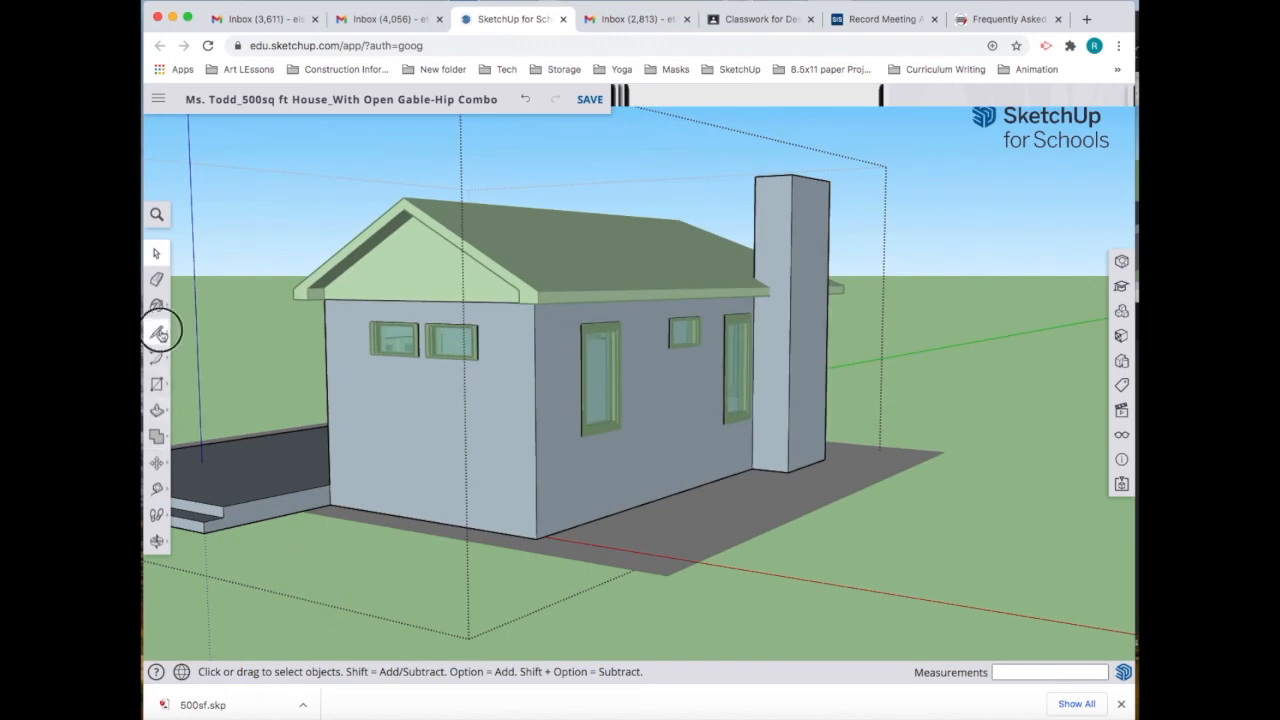
click(223, 517)
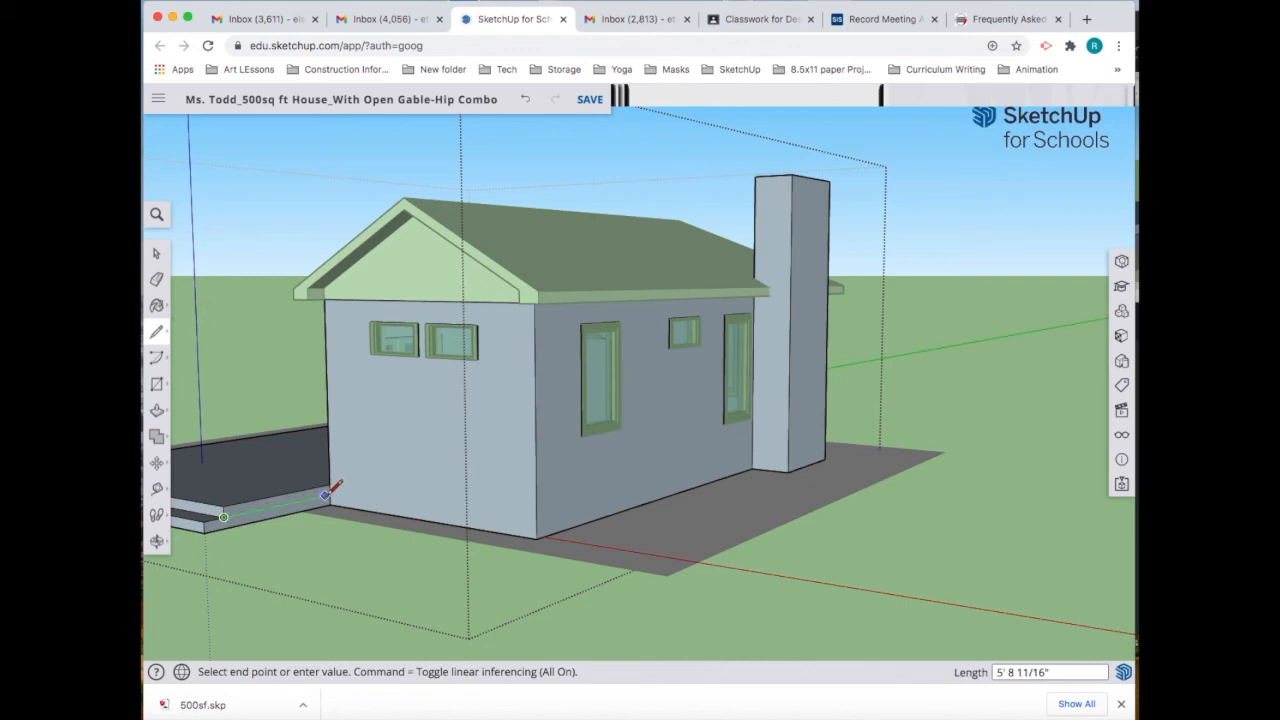
click(331, 493)
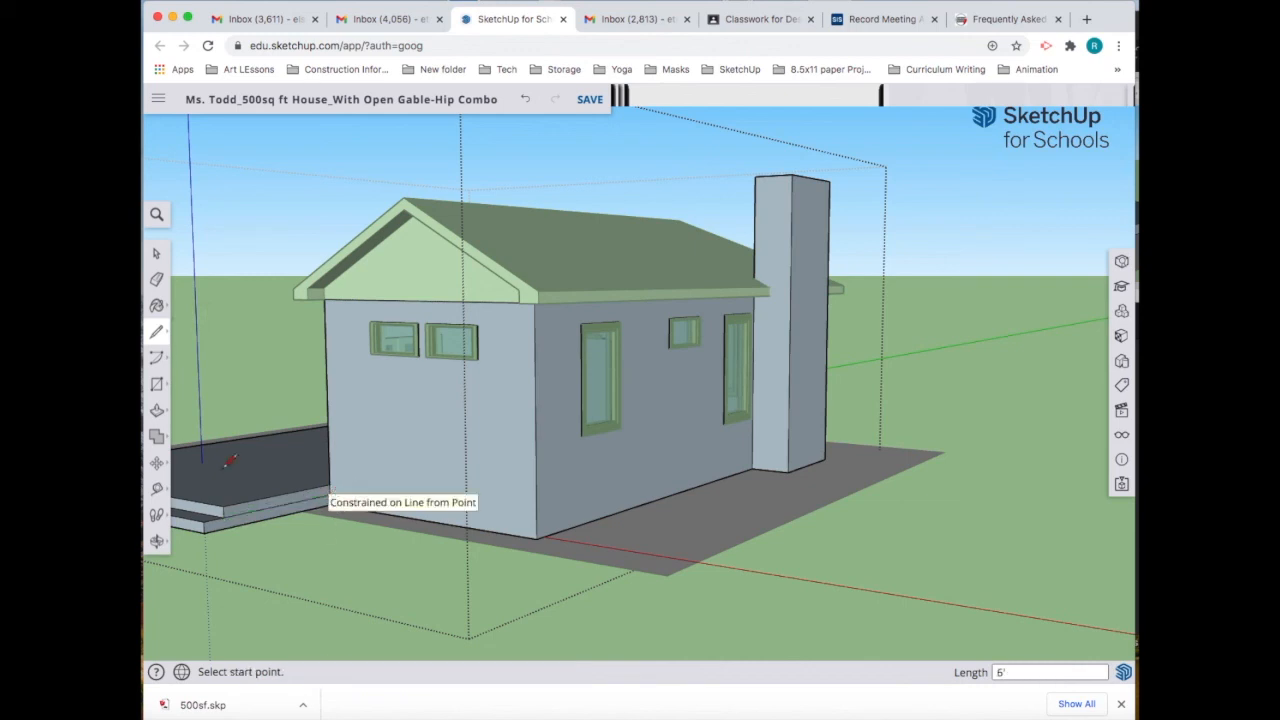
Push/Pull the lower half of the porch's end face outward and push it back in 1' to form the remaining side step.
click(158, 411)
click(267, 520)
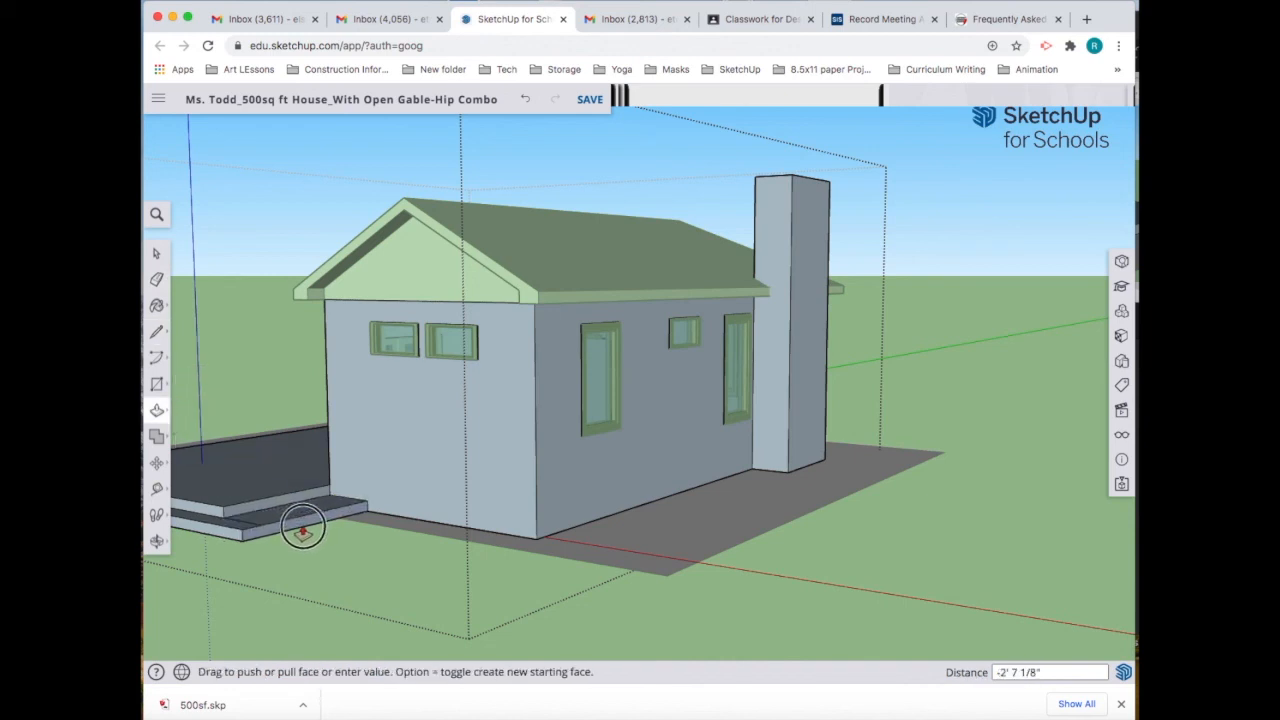
click(298, 530)
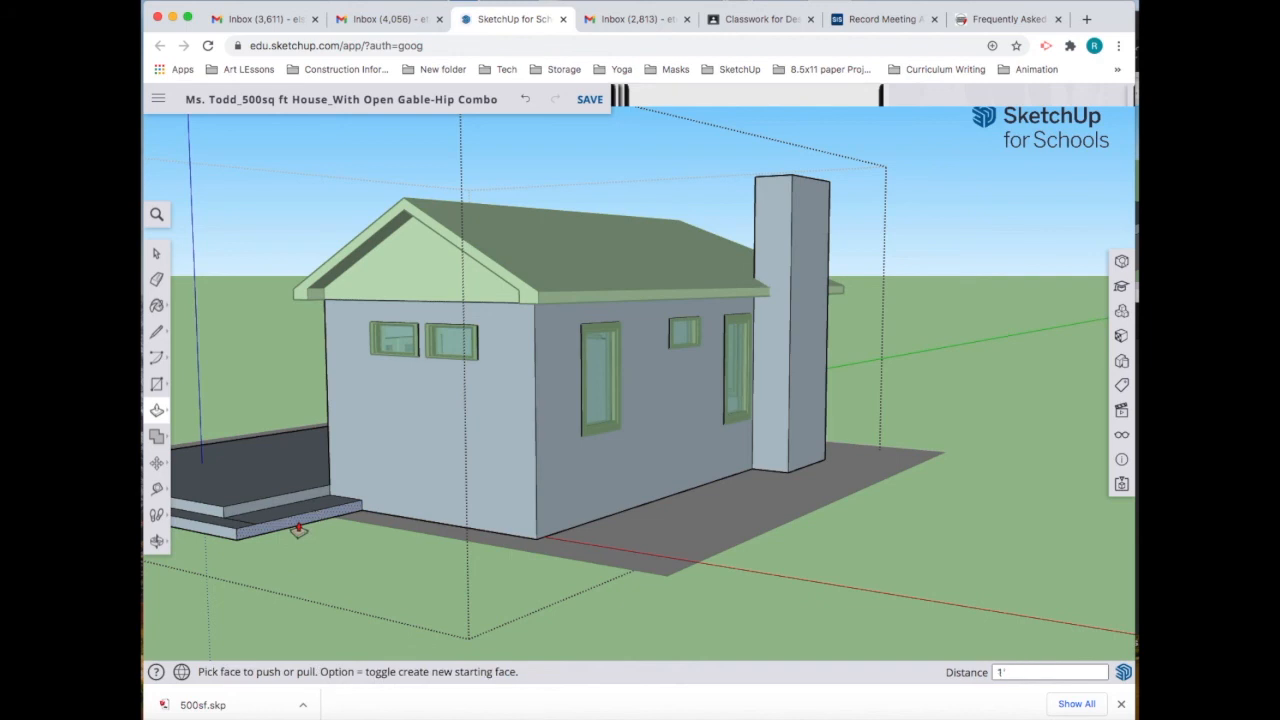
click(298, 530)
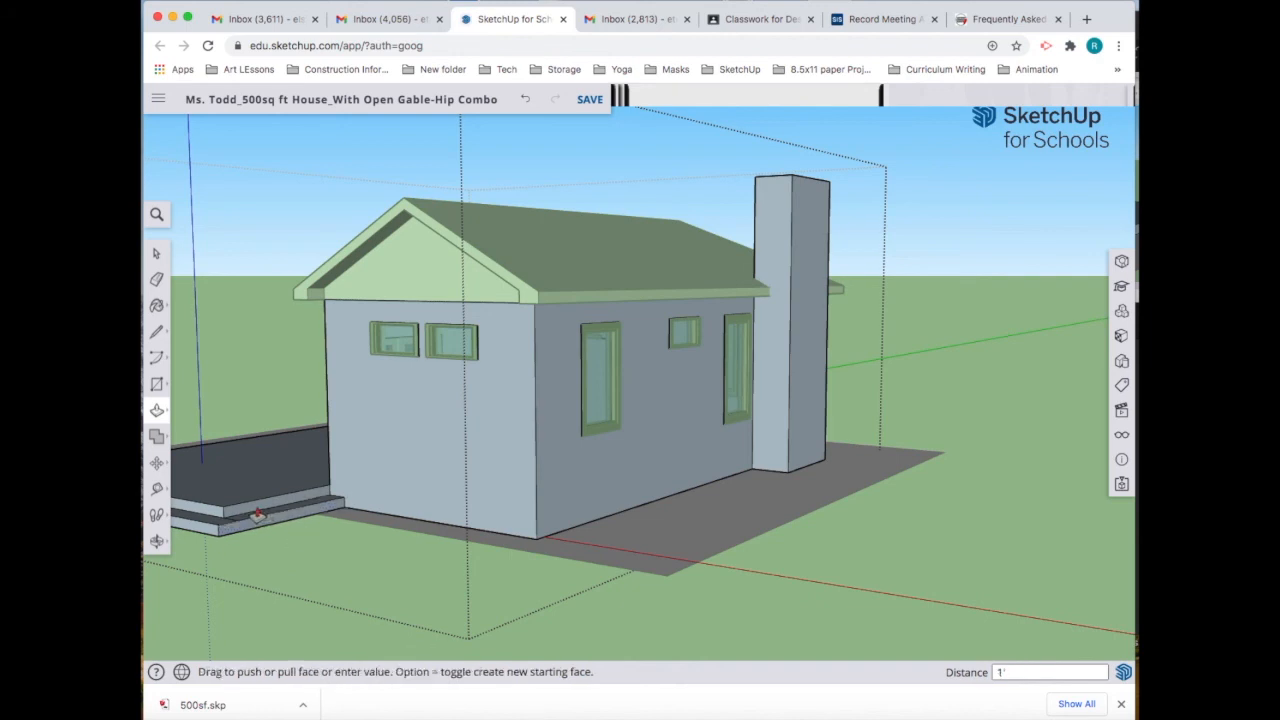
click(258, 514)
Erase the leftover seam line on top of the step at the porch corner.
scroll(255, 516, up, 3)
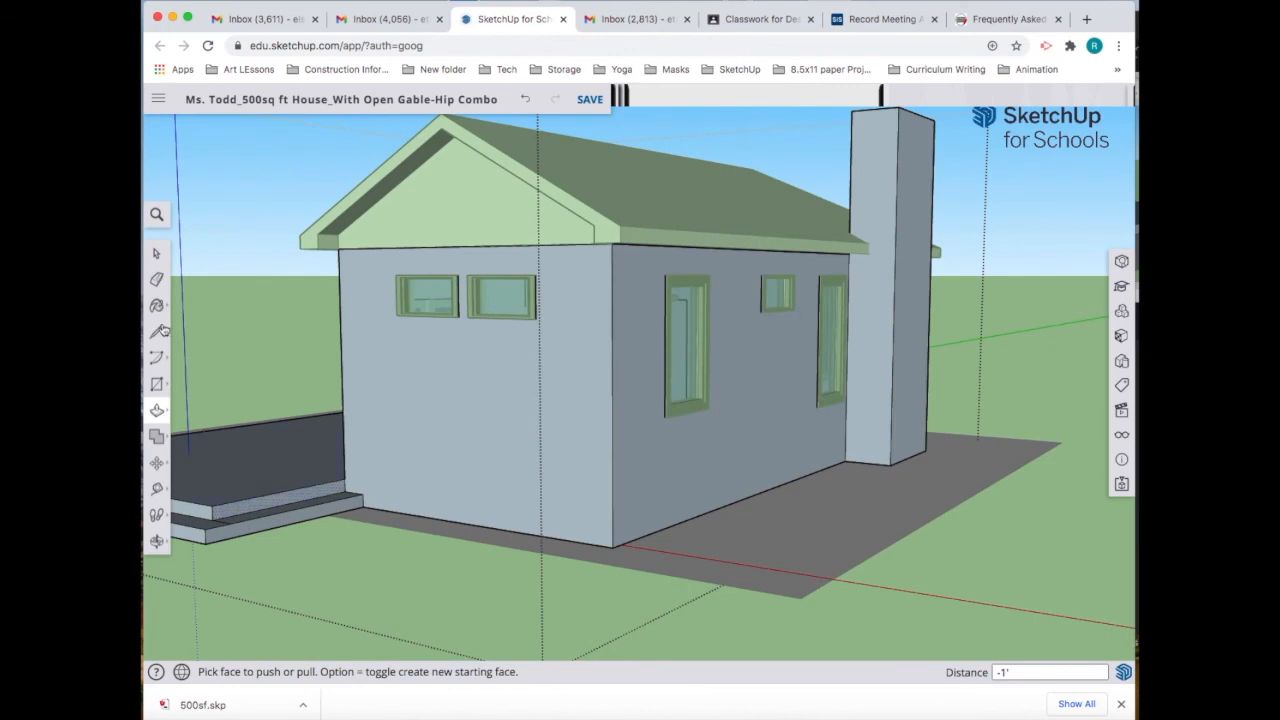
click(157, 282)
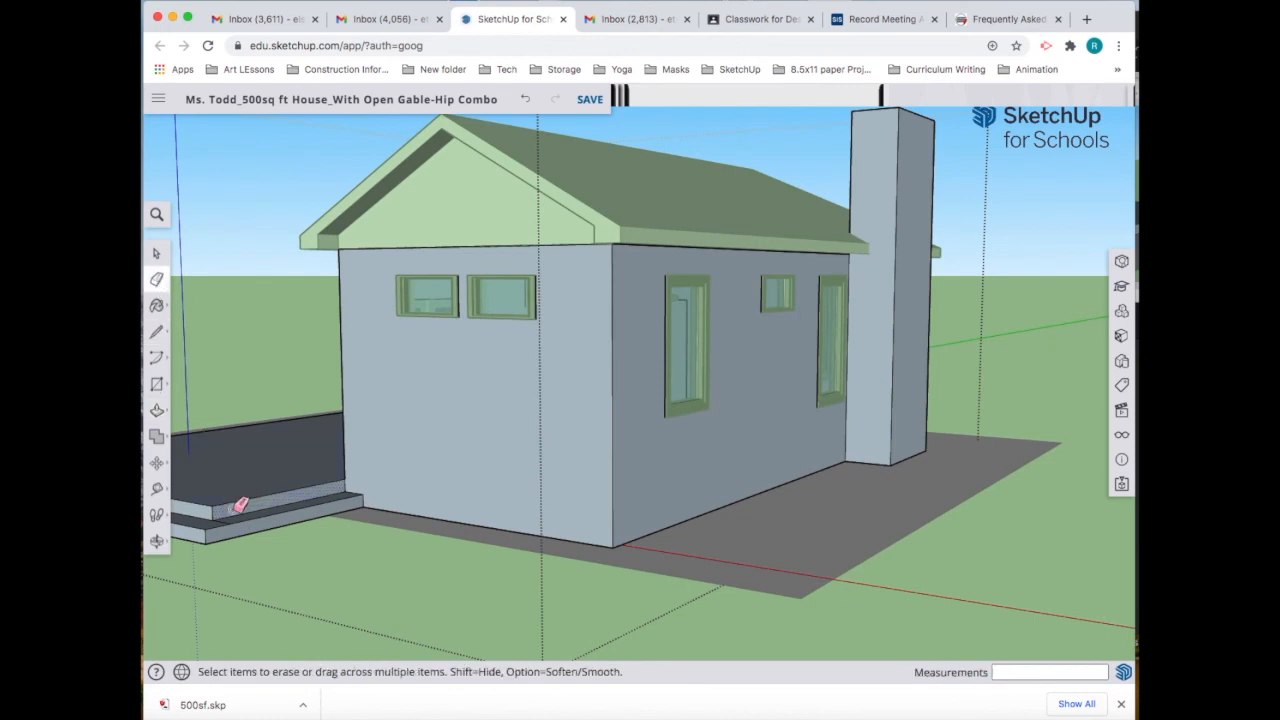
scroll(240, 506, up, 5)
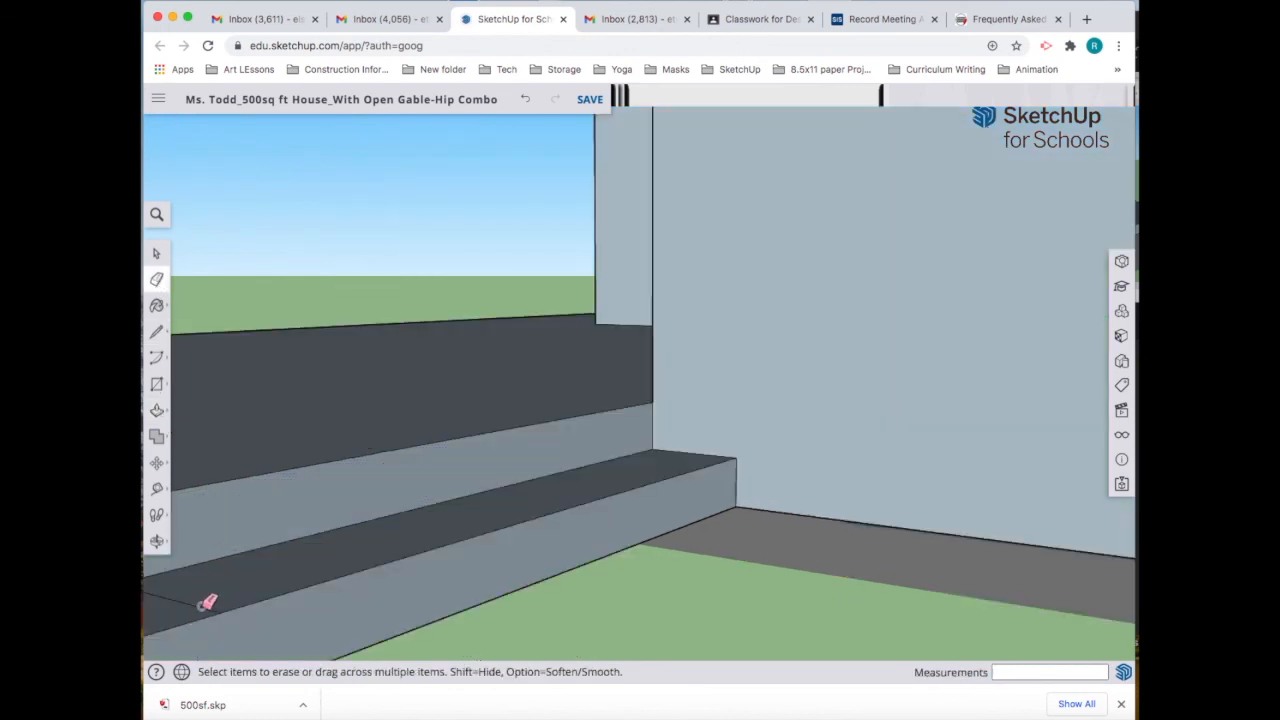
scroll(451, 600, down, 10)
Hide the Floor Plan tag.
scroll(458, 600, up, 1)
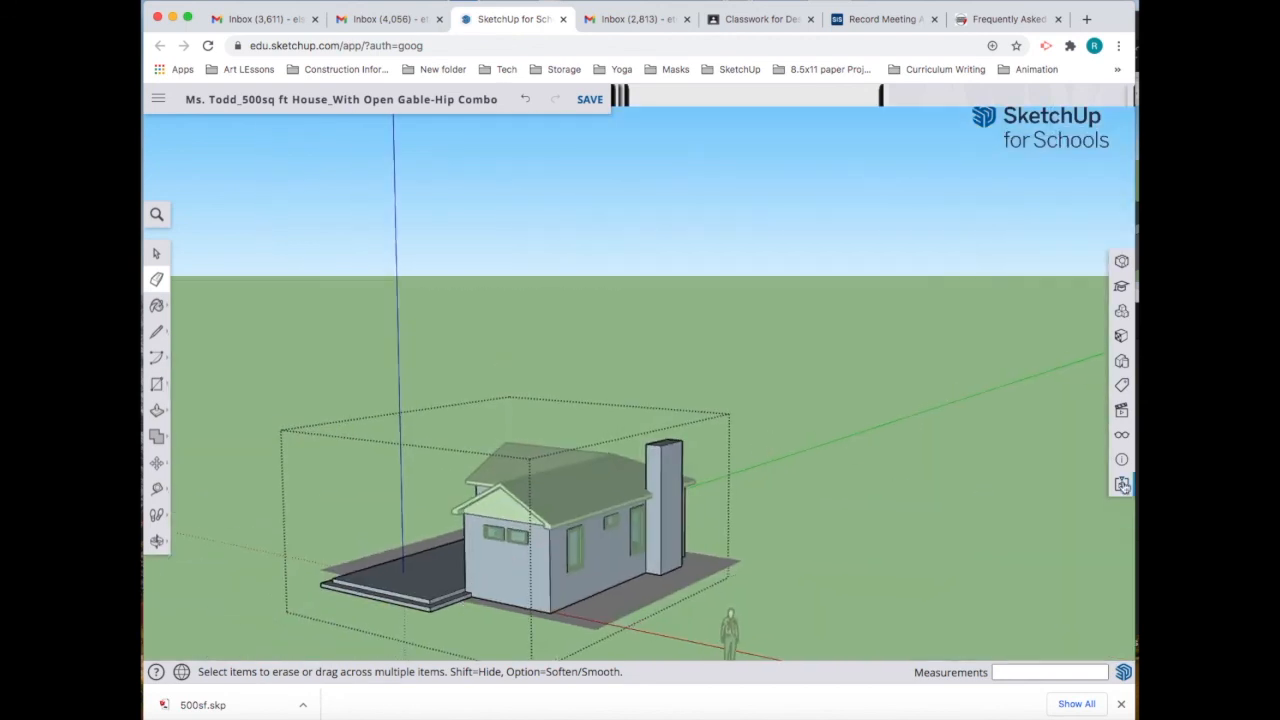
click(1121, 385)
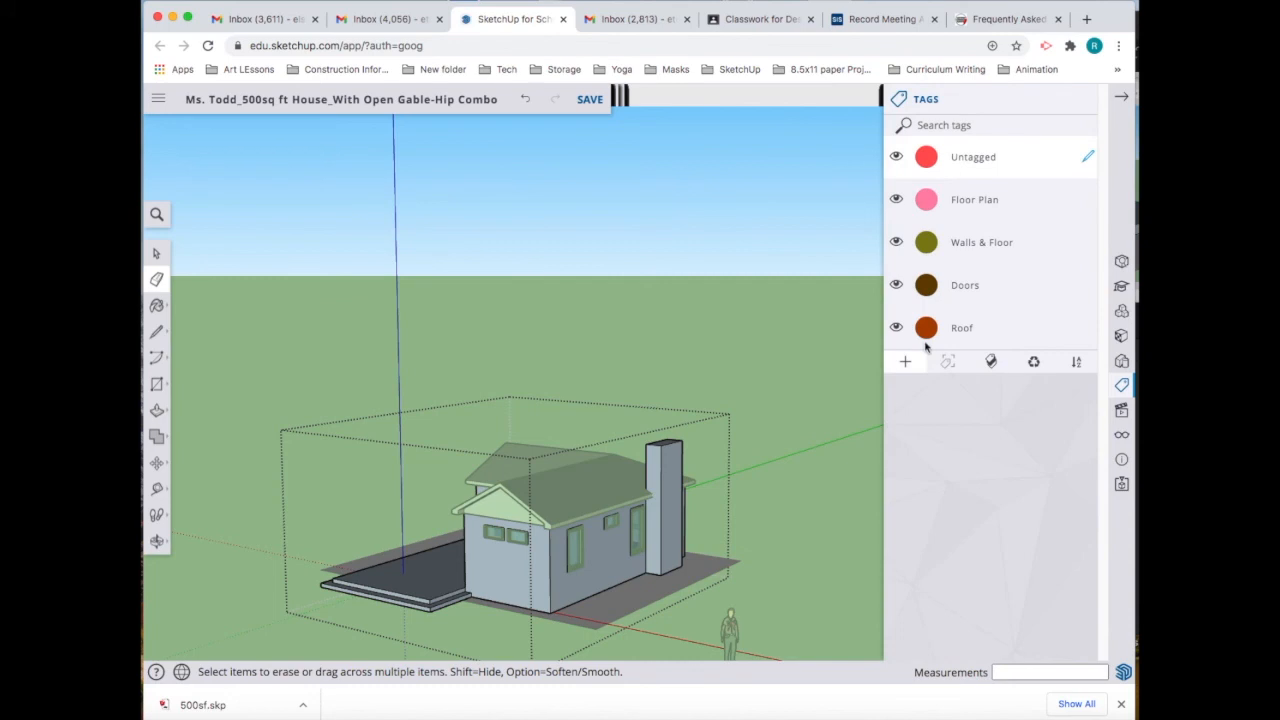
click(897, 200)
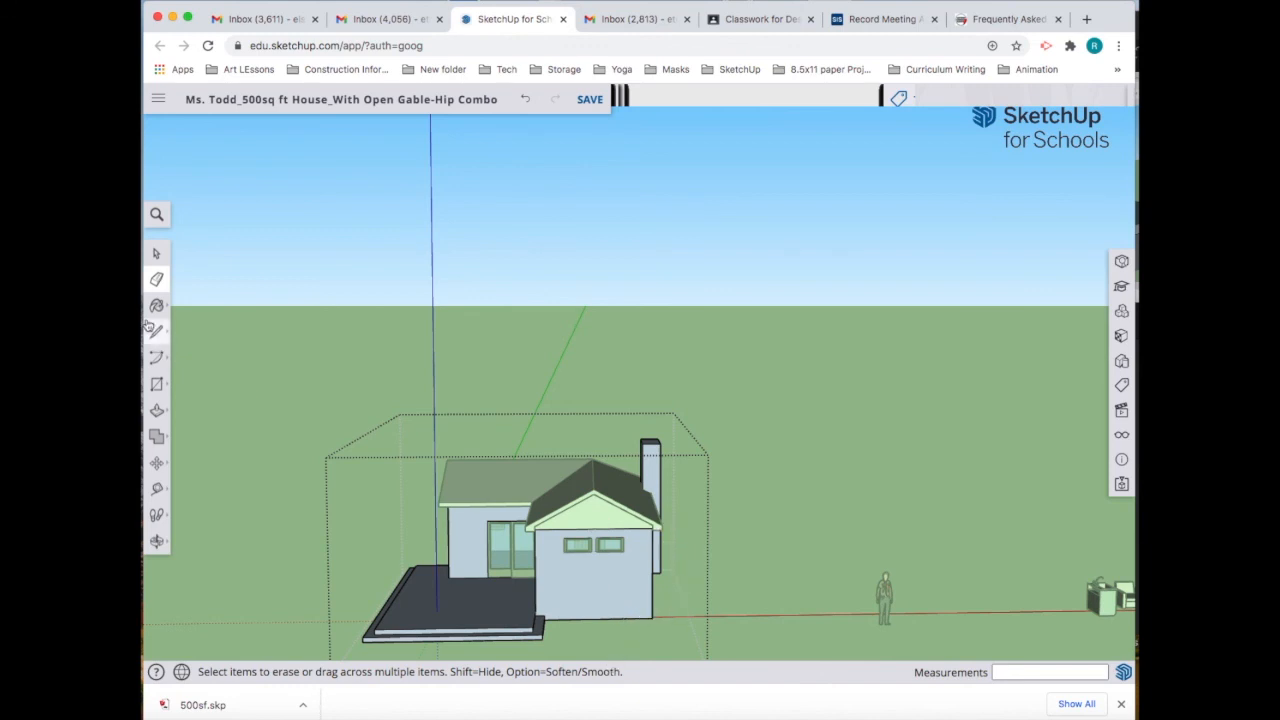
Close the house group for editing and view the finished porch from the front.
click(157, 255)
click(243, 477)
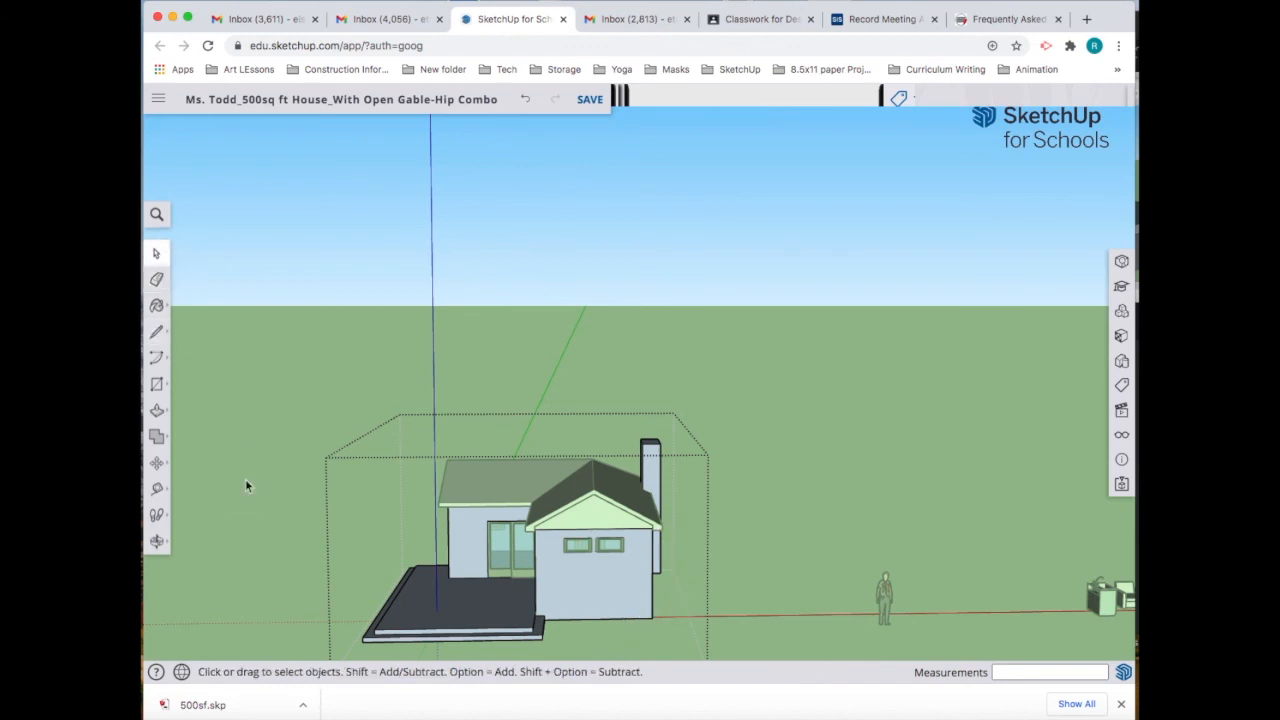
middle_drag(305, 527, 657, 605)
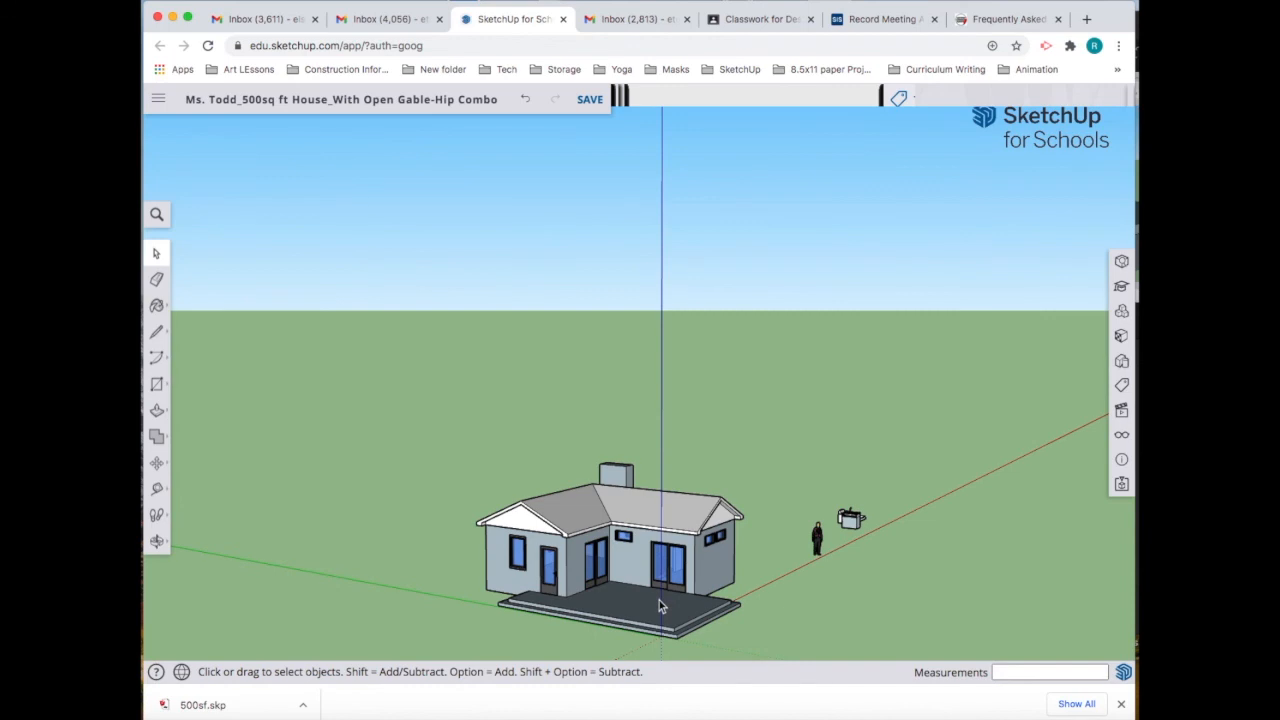